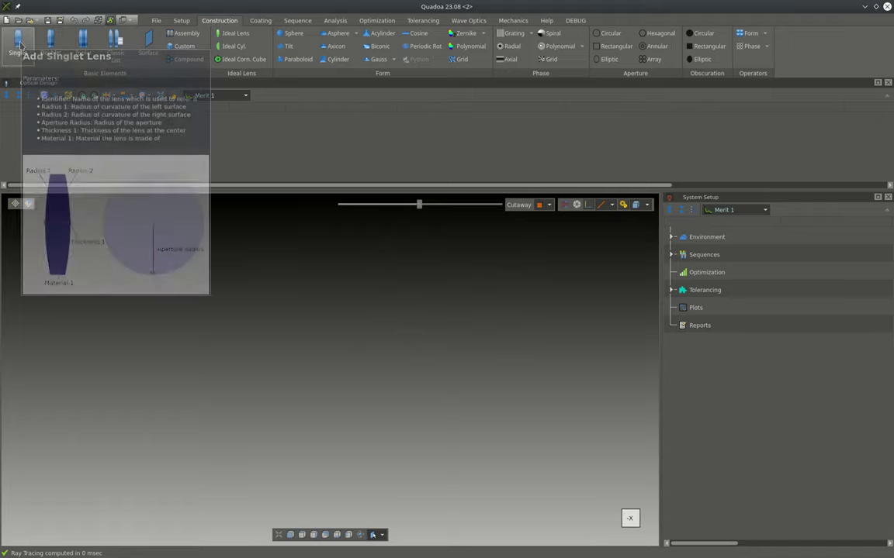
Step: Create a singlet lens in N-BK7 with the Lens Wizard
click(18, 45)
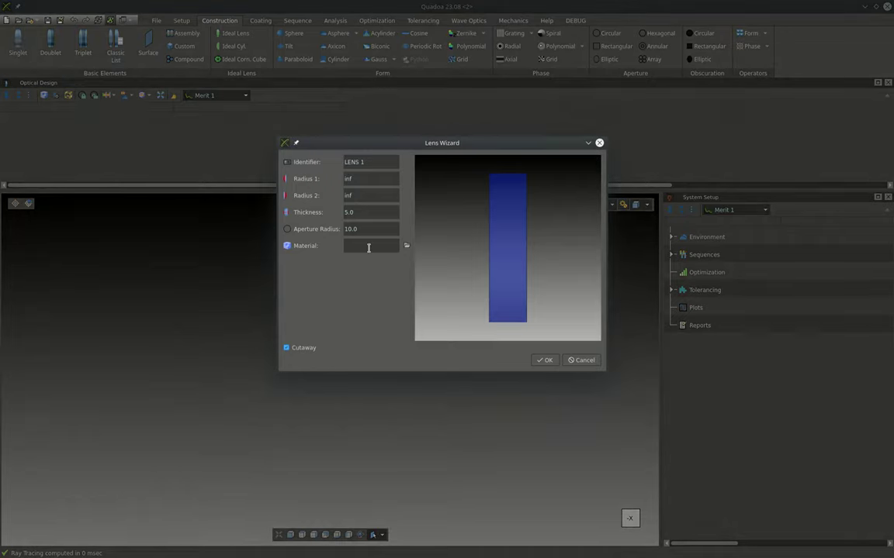
click(368, 246)
text(n-bk7)
click(544, 360)
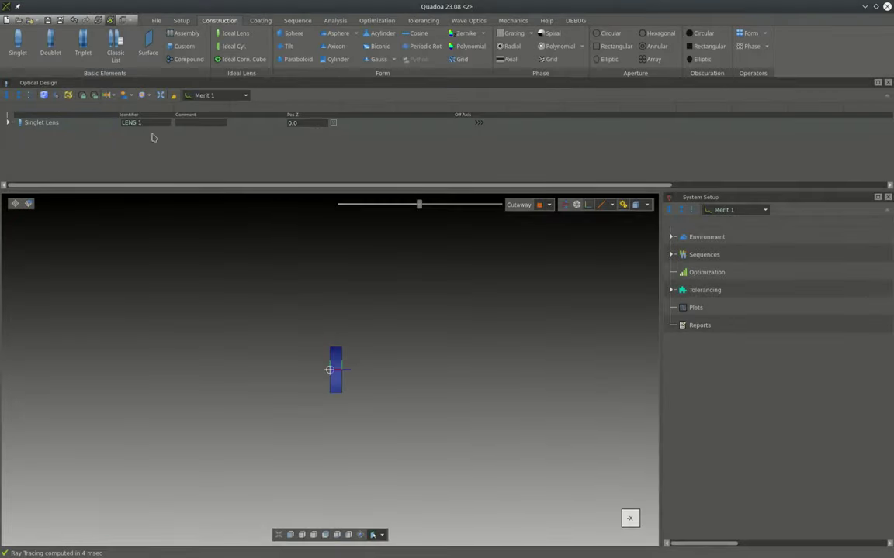
Step: Duplicate the lens twice to get LENS 2 and LENS 3, and widen the element list
click(52, 122)
right_click(52, 121)
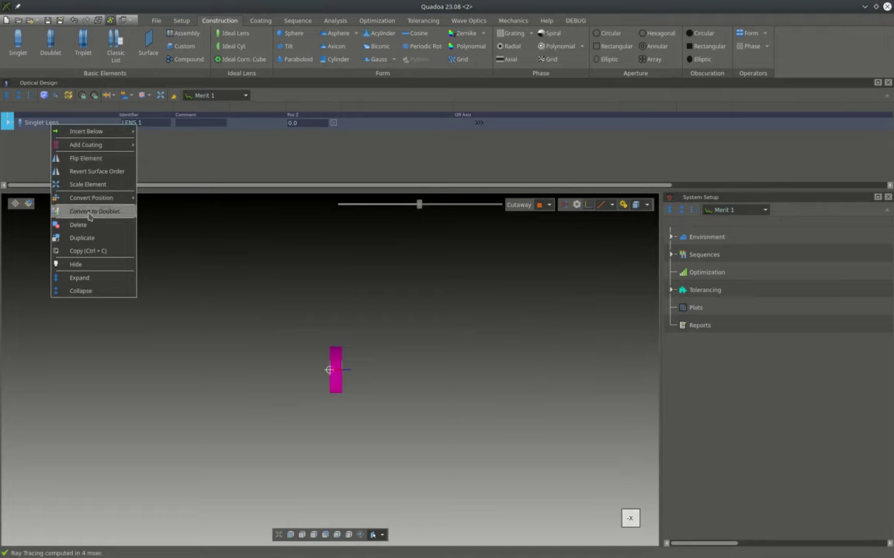
click(85, 237)
right_click(46, 140)
click(87, 263)
click(87, 172)
drag(155, 189, 197, 252)
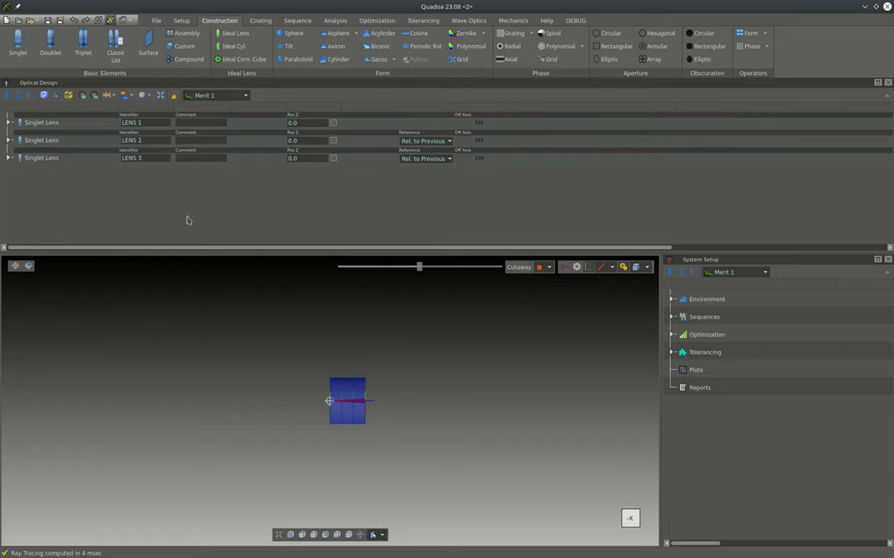
Step: Add a surface before the lenses and one after them at Pos Z 50, saving as step1.optx
click(144, 43)
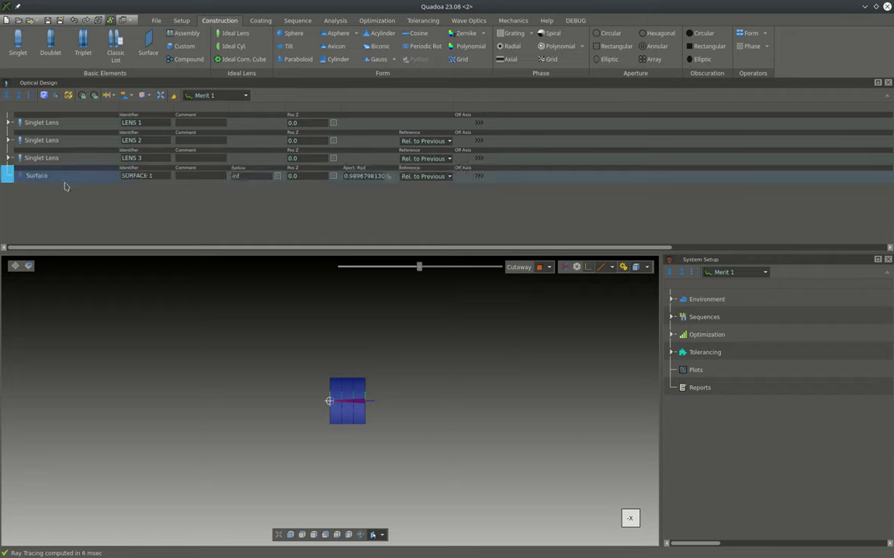
drag(46, 179, 62, 118)
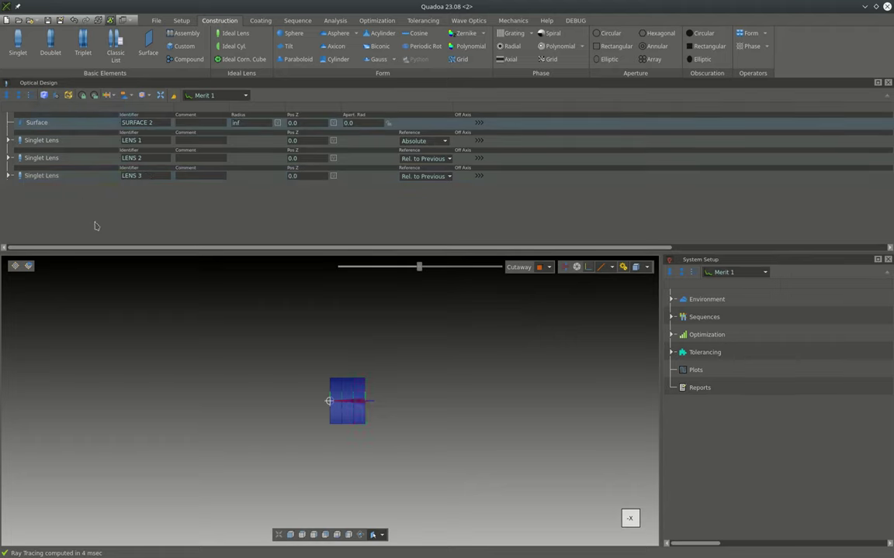
click(149, 43)
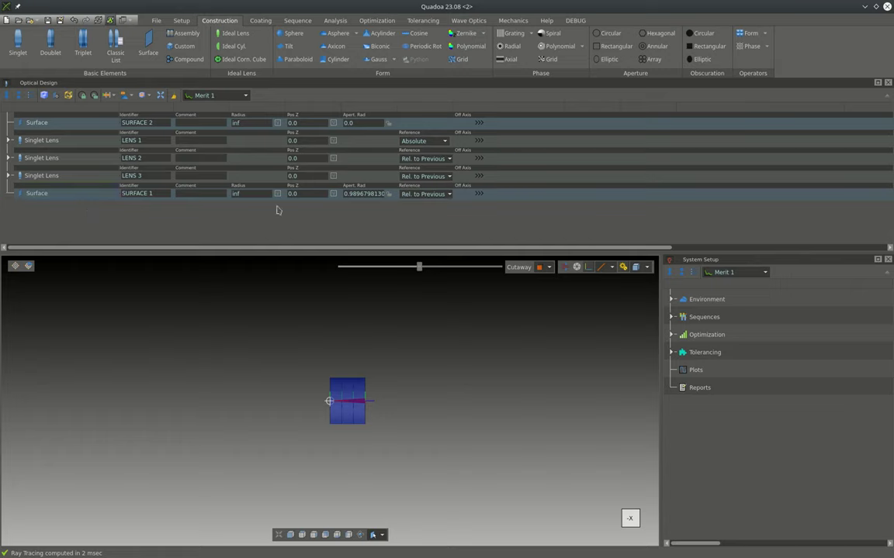
click(304, 194)
text(50)
key(Return)
key(ctrl+s)
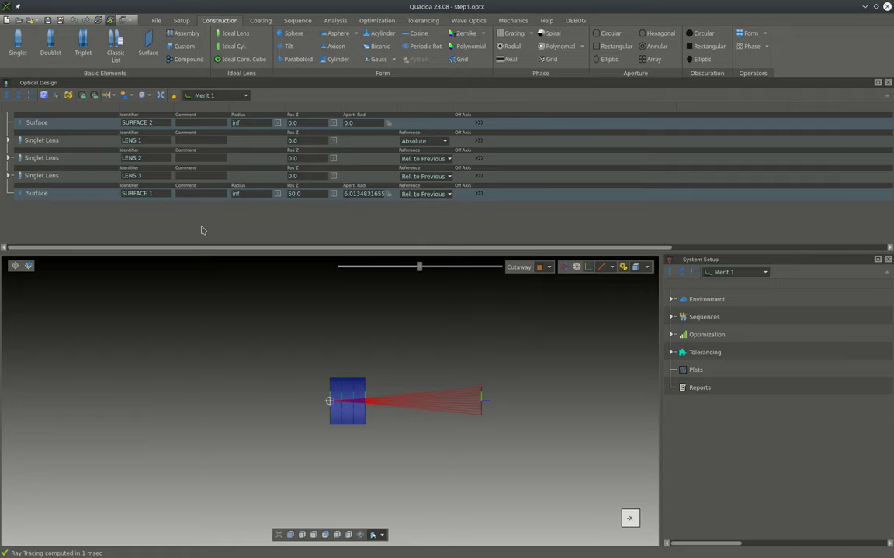
Step: Set the Pos Z of LENS 1, LENS 2 and LENS 3 to 5 each
click(304, 141)
text(5)
click(306, 158)
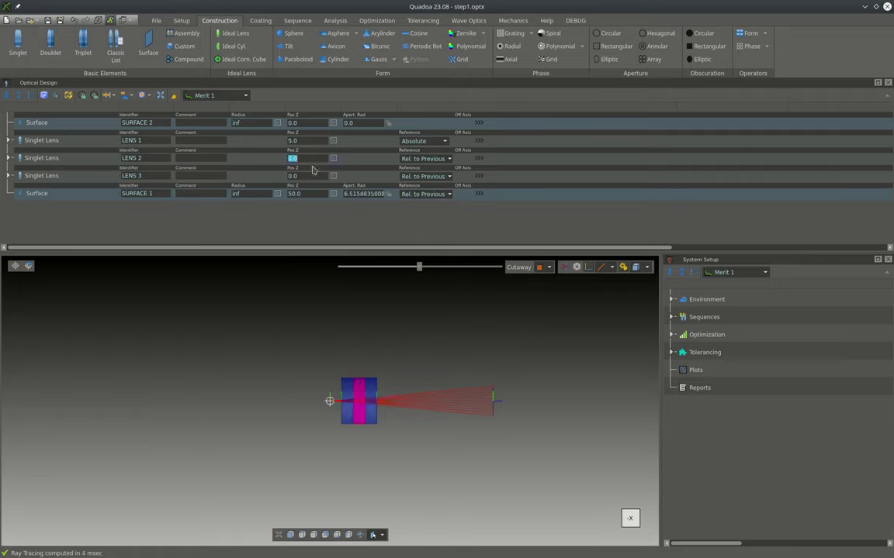
text(5)
click(308, 176)
text(5)
click(314, 221)
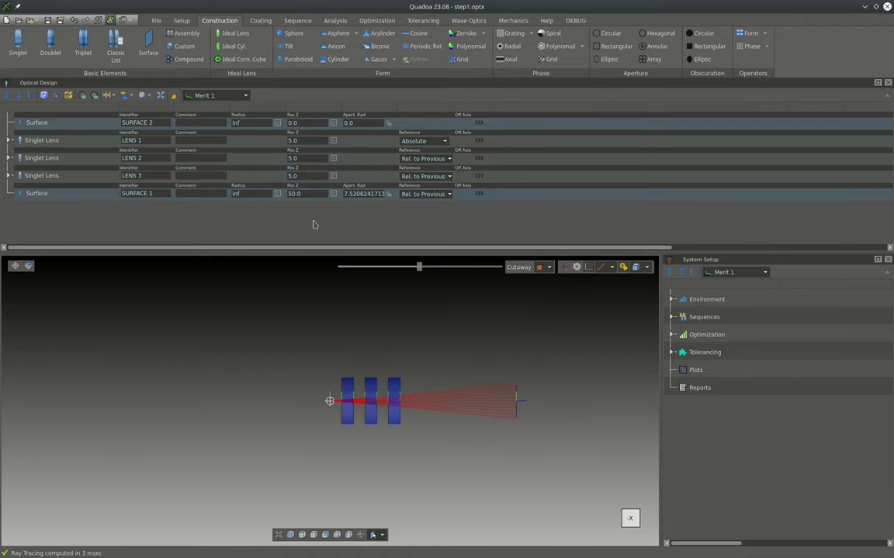
scroll(479, 411, up, 2)
scroll(480, 411, up, 3)
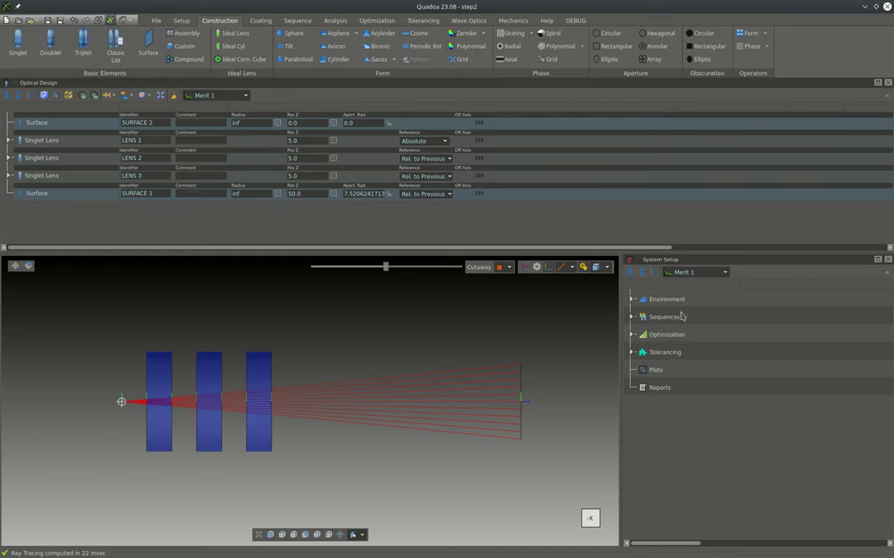
Step: Expand the sequence settings and rotate the 3-D layout to inspect the lenses
click(631, 318)
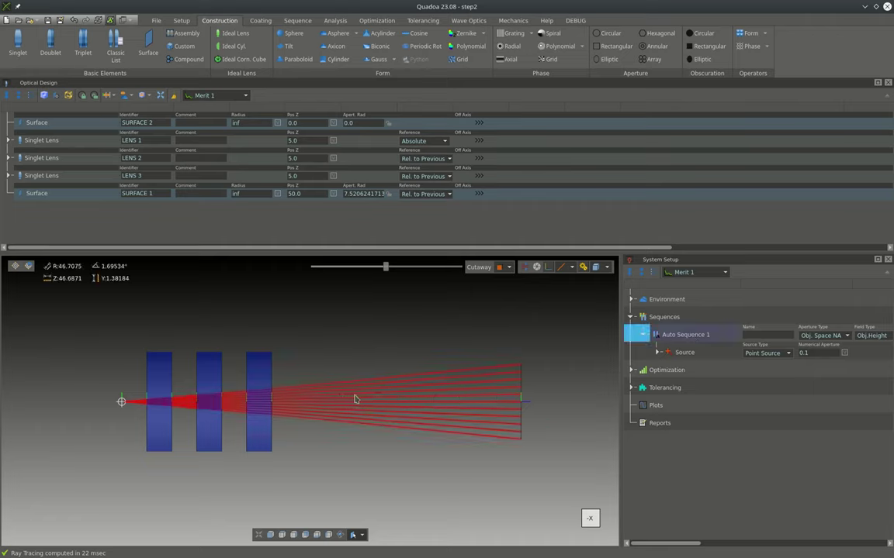
mouse_move(455, 395)
mouse_down()
mouse_move(349, 421)
mouse_move(459, 413)
mouse_up()
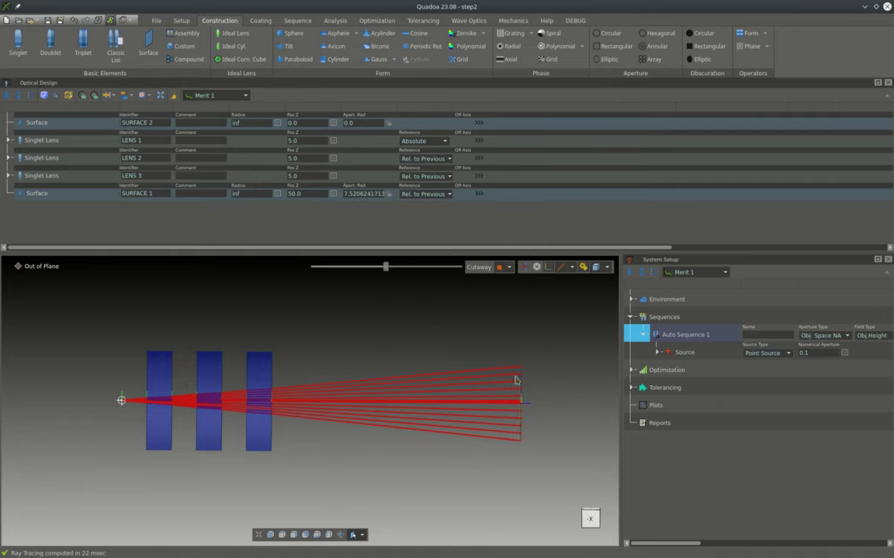
drag(464, 342, 451, 354)
drag(244, 481, 293, 395)
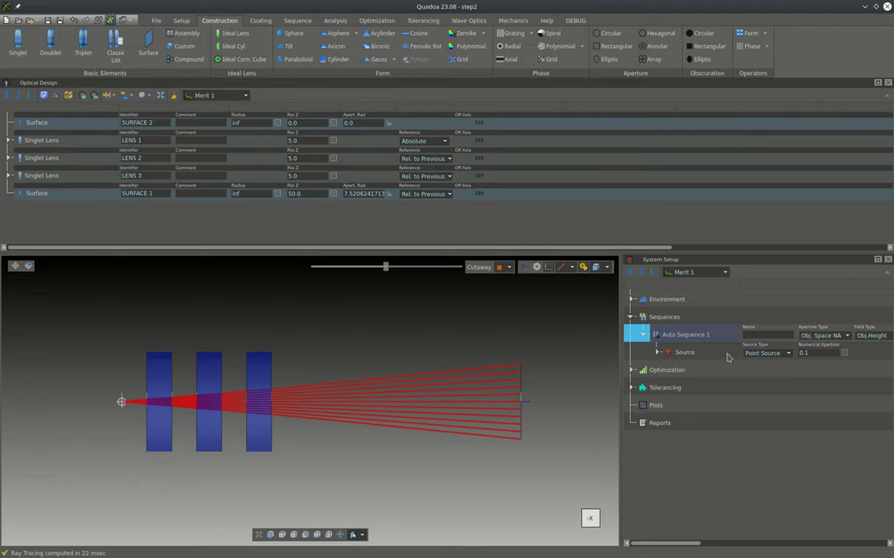
Step: Make the source a Plane WF with aperture radius 5 and save as step2.optx
click(759, 356)
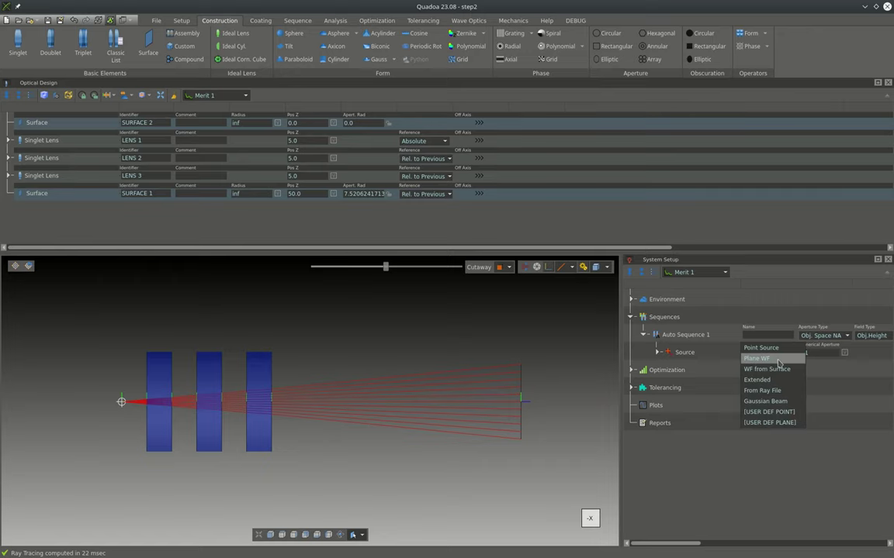
click(779, 363)
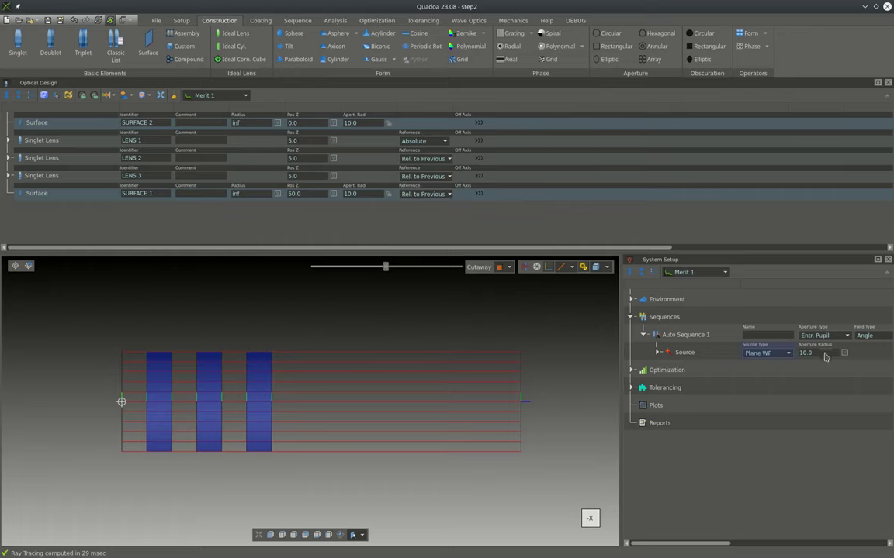
double_click(807, 353)
text(5)
key(Return)
key(ctrl+s)
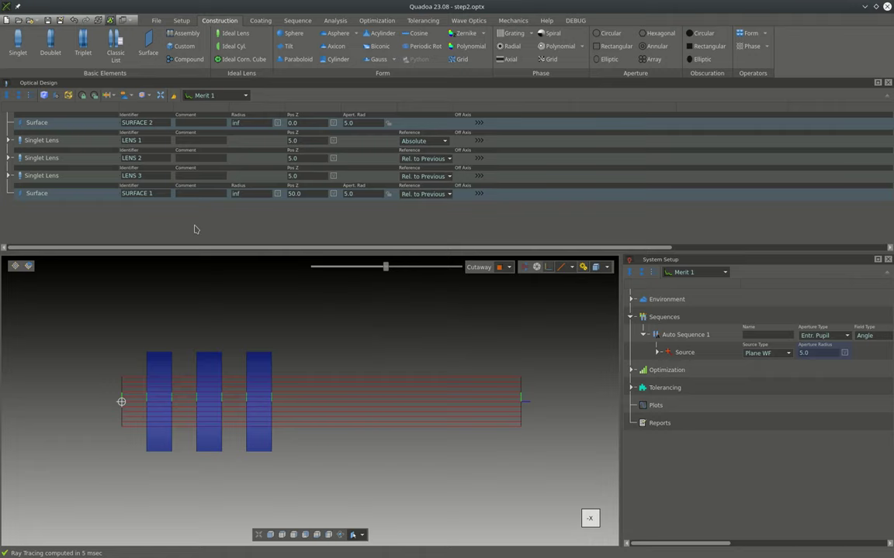
Step: Add three more fields to the source's field list
double_click(670, 352)
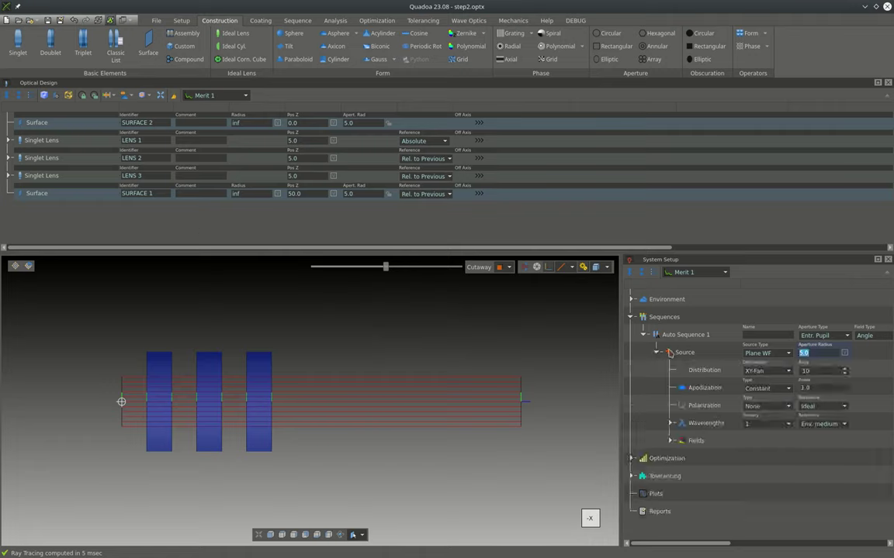
double_click(696, 446)
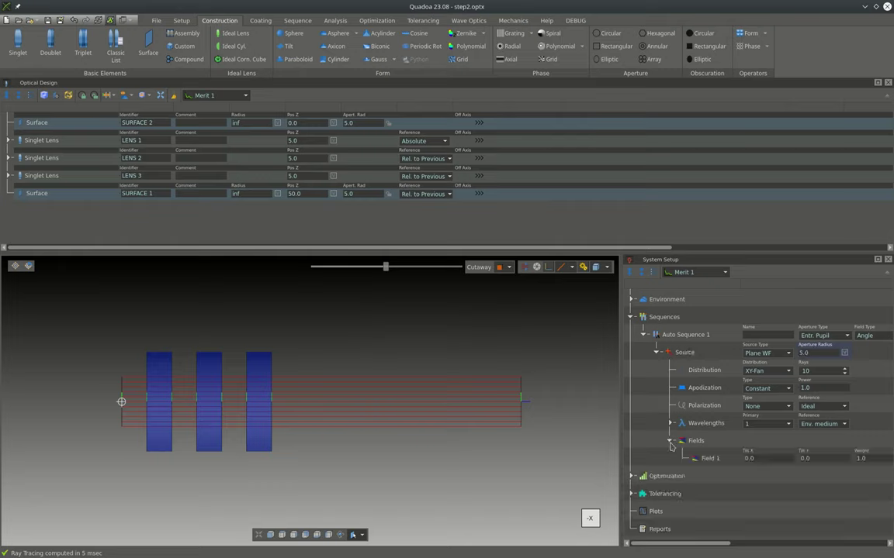
right_click(694, 446)
click(724, 450)
right_click(702, 443)
click(726, 448)
right_click(710, 443)
click(737, 447)
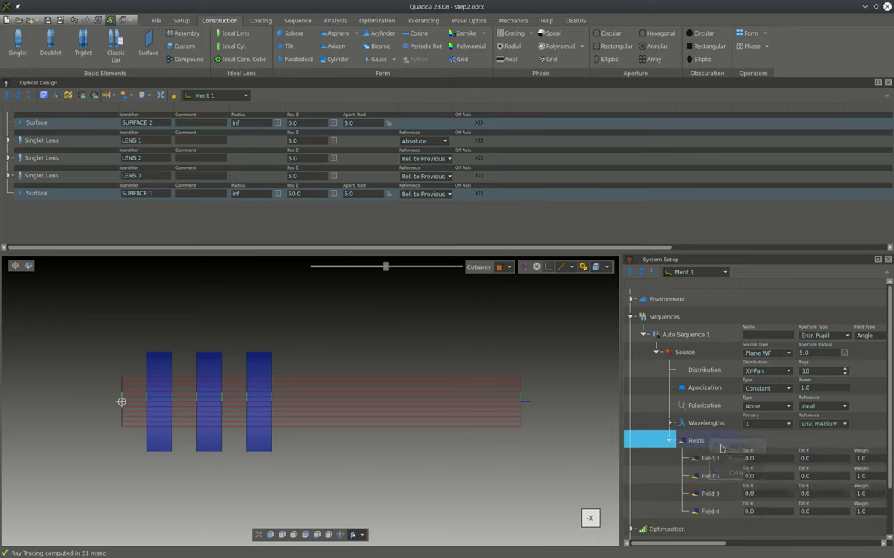
Step: Set Tilt Y of Fields 2, 3 and 4 to 5, 10 and 15
click(820, 476)
text(5)
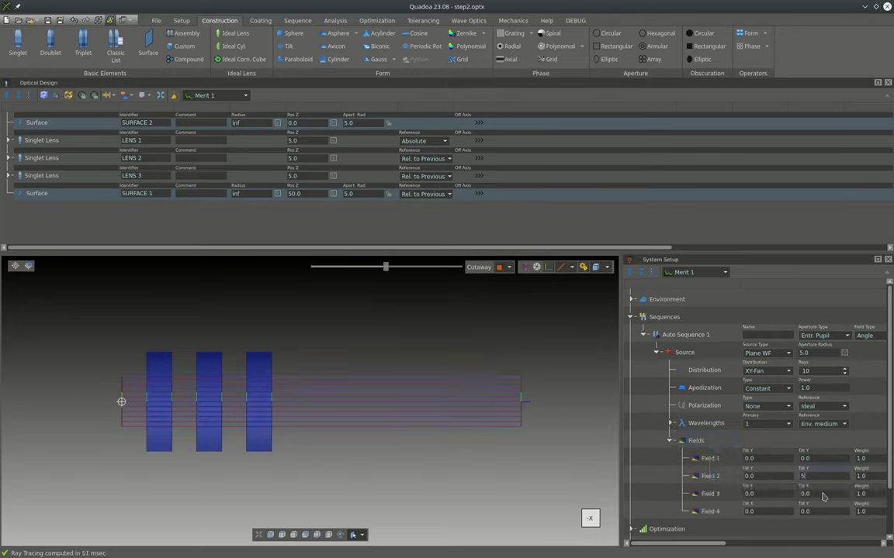
click(820, 494)
text(10)
click(822, 511)
text(15)
key(Return)
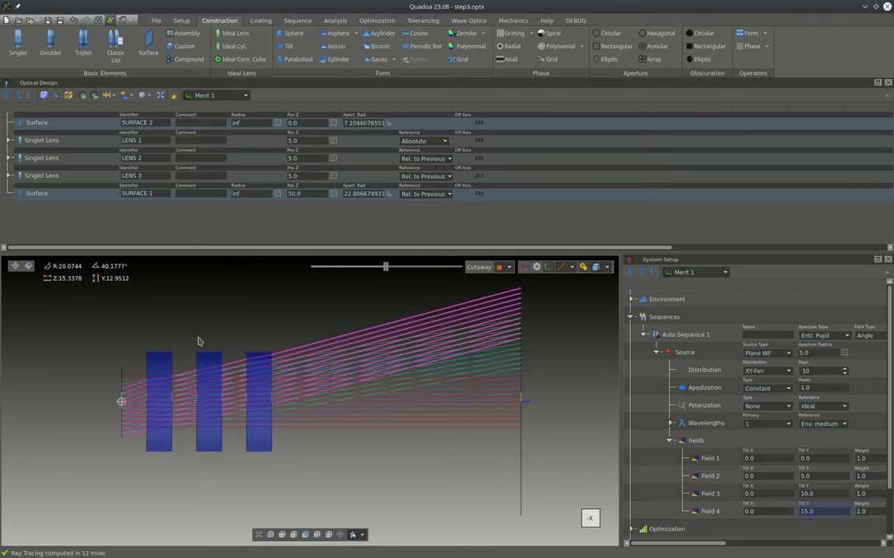
Step: Choose 5: LENS 2 Surf 2 as the stop surface in the widened System Setup
scroll(172, 411, up, 5)
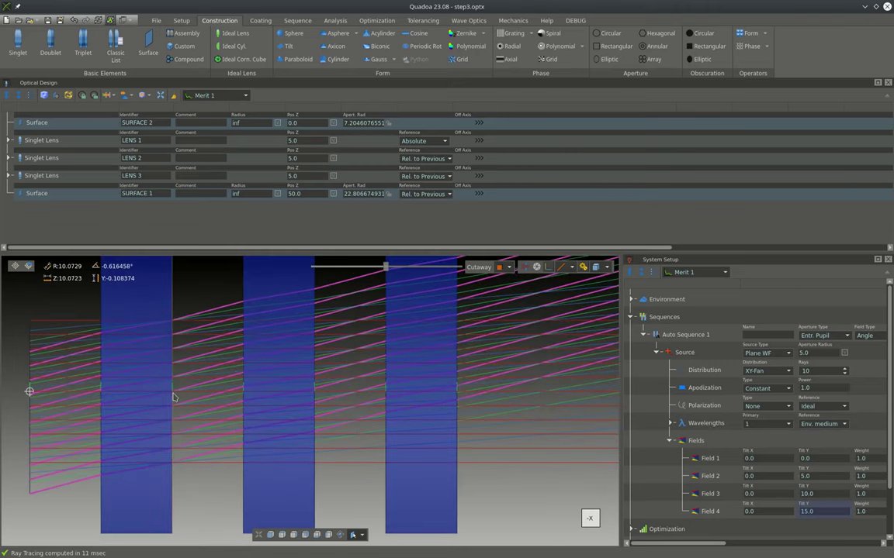
scroll(174, 398, down, 1)
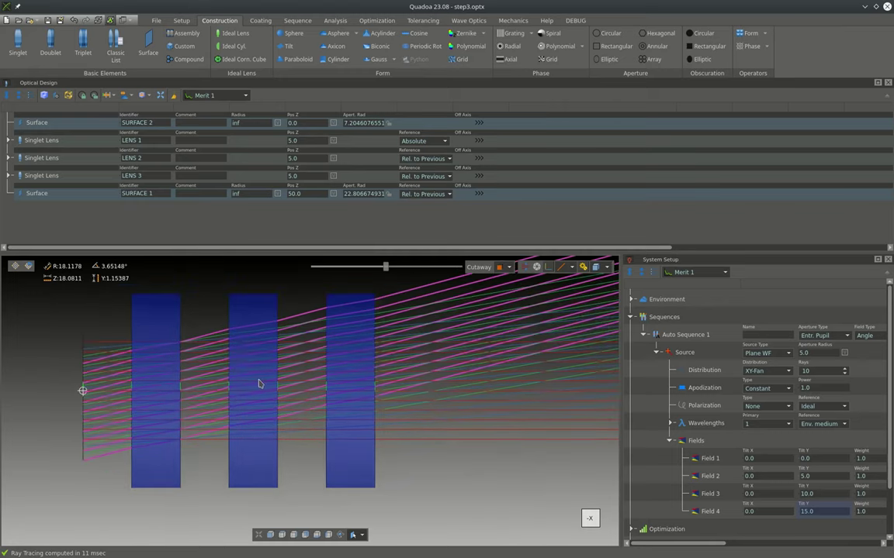
scroll(260, 384, down, 3)
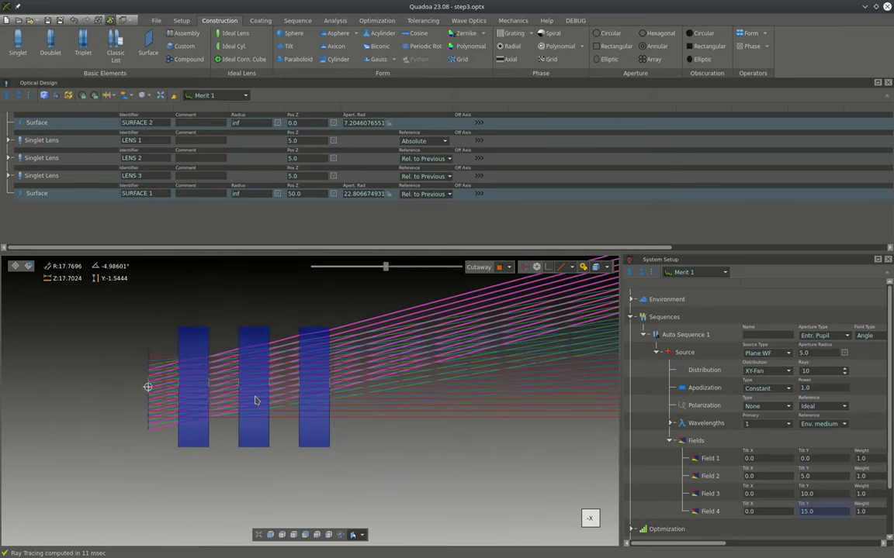
drag(620, 347, 460, 347)
click(772, 335)
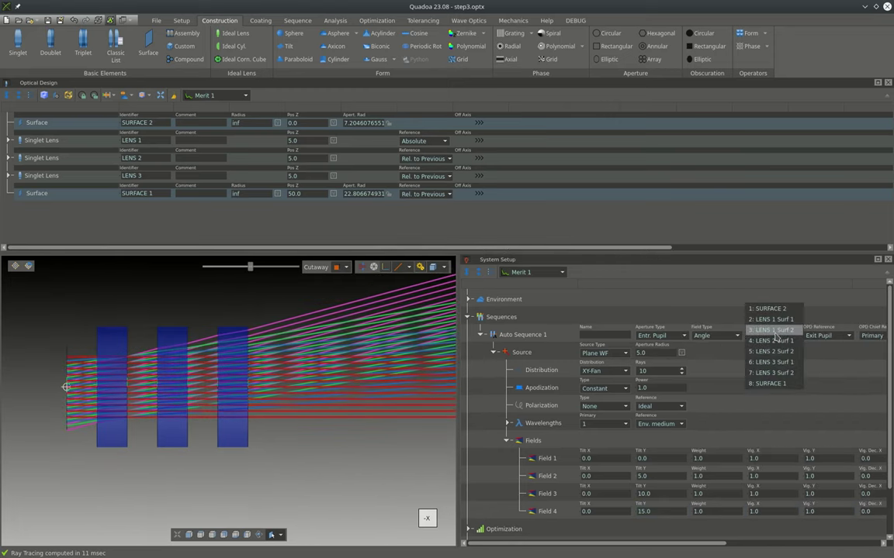
click(776, 352)
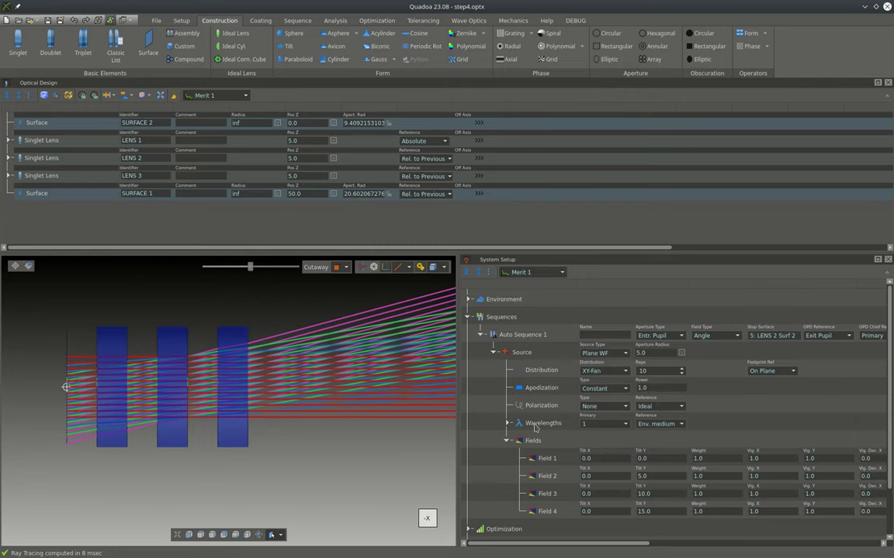
Step: Add the visible F, d, C wavelengths (486.271, 587.7249, 656.46) alongside 550.0
click(496, 424)
double_click(520, 424)
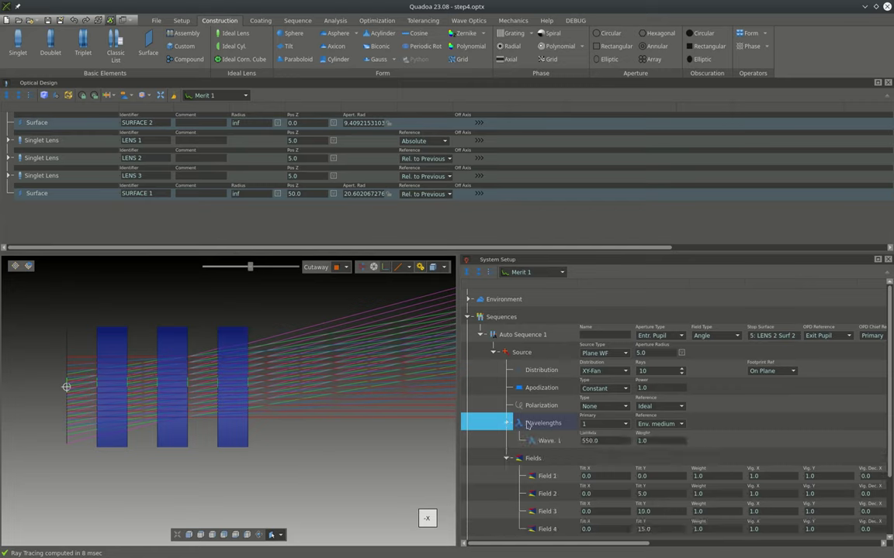
right_click(527, 425)
mouse_move(572, 443)
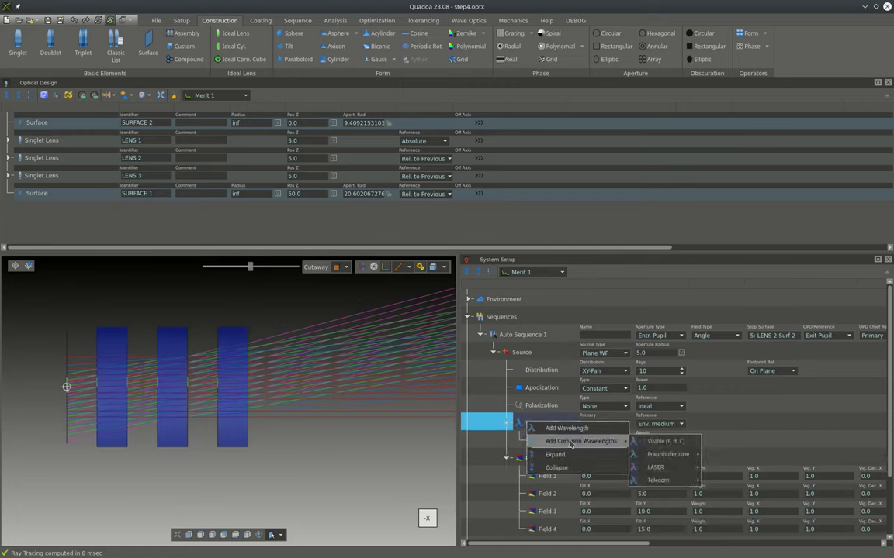
click(664, 443)
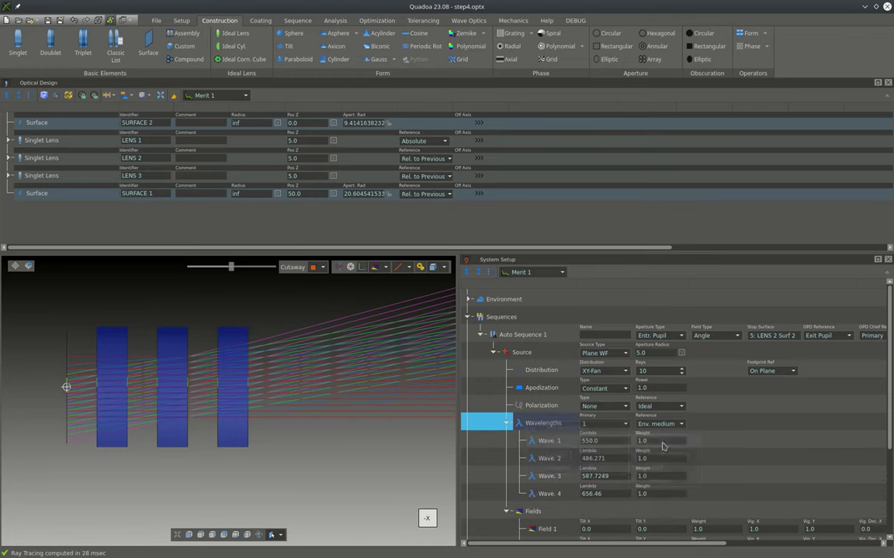
click(555, 442)
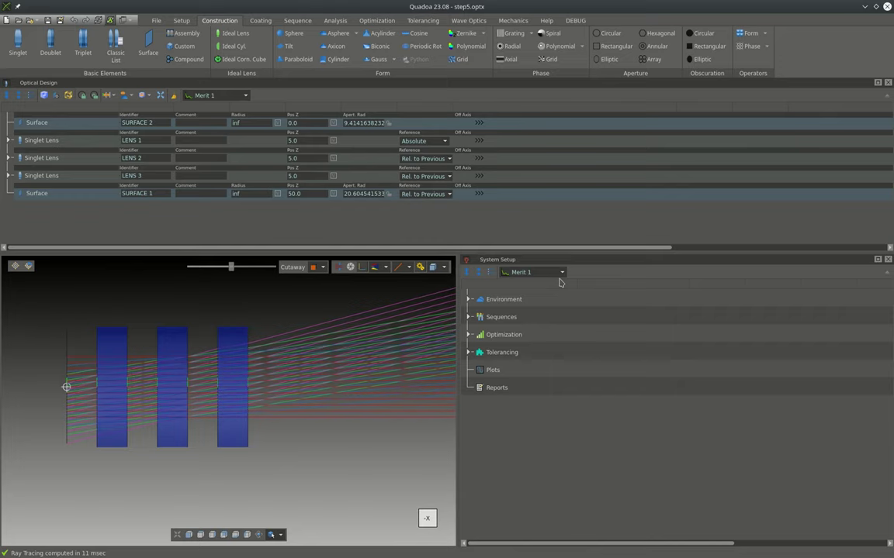
Step: Refocus the triplet using the Focus slider on lens 3, lens 1 and lens 2
scroll(285, 369, down, 5)
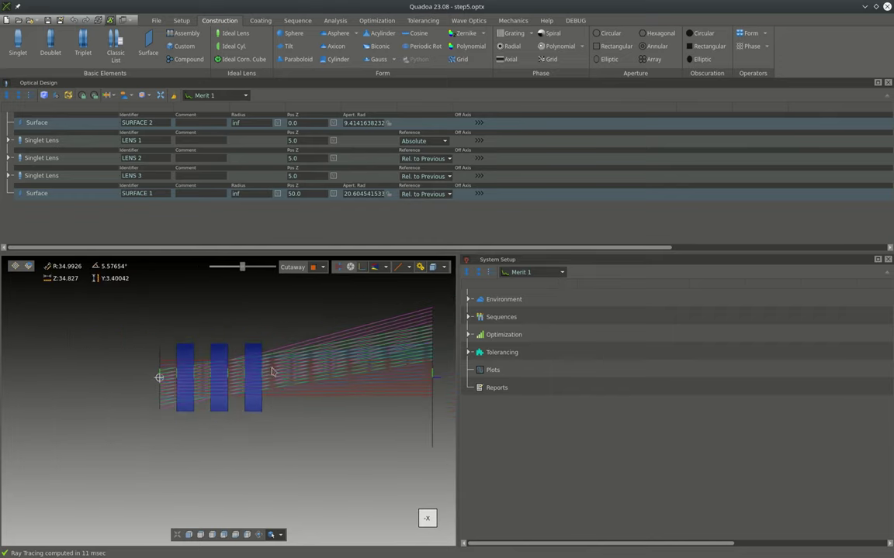
click(261, 375)
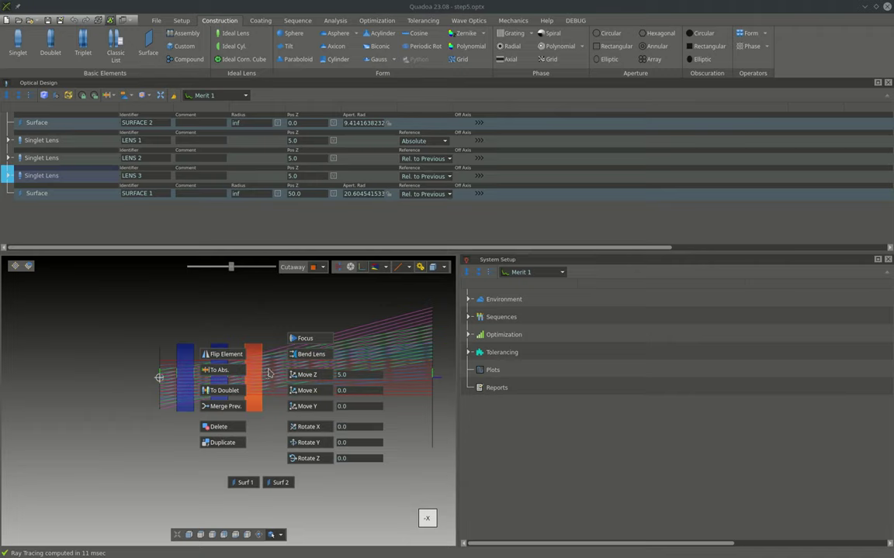
click(313, 341)
drag(384, 398, 415, 398)
click(184, 380)
click(230, 339)
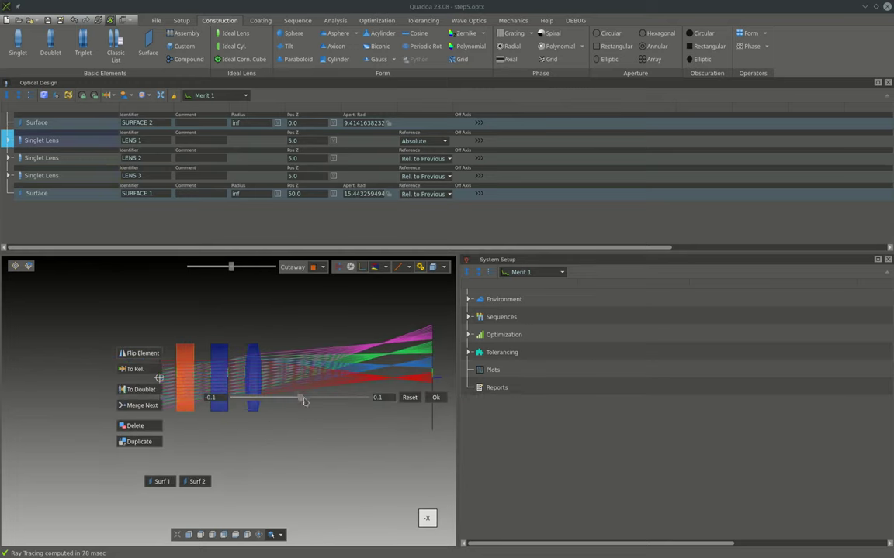
mouse_move(302, 397)
mouse_down()
mouse_move(349, 397)
mouse_move(309, 404)
mouse_move(318, 403)
mouse_up()
click(224, 378)
click(248, 339)
click(253, 378)
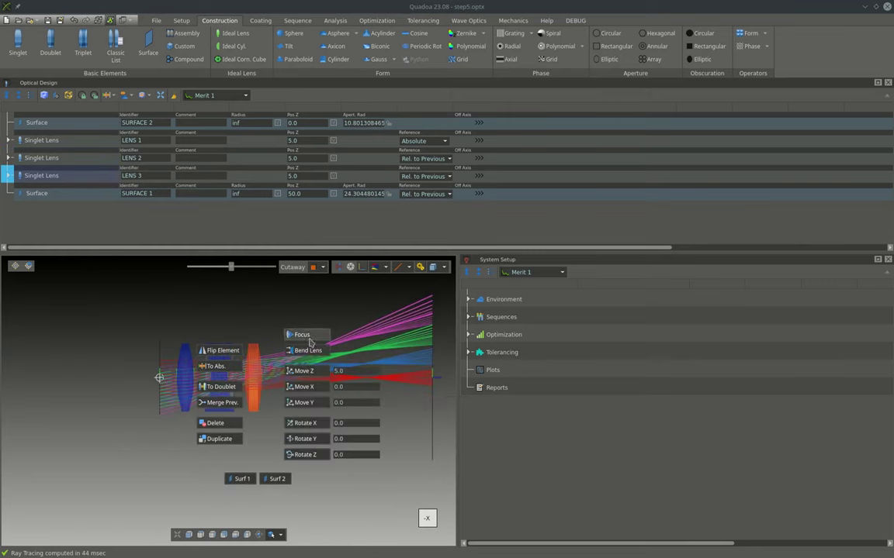
click(302, 334)
drag(346, 395, 404, 404)
click(185, 378)
click(232, 339)
Step: Move LENS 2 to Pos Z 6.68 and LENS 3 to Pos Z 9.2
click(223, 378)
click(272, 381)
click(485, 404)
click(256, 378)
click(304, 381)
click(380, 390)
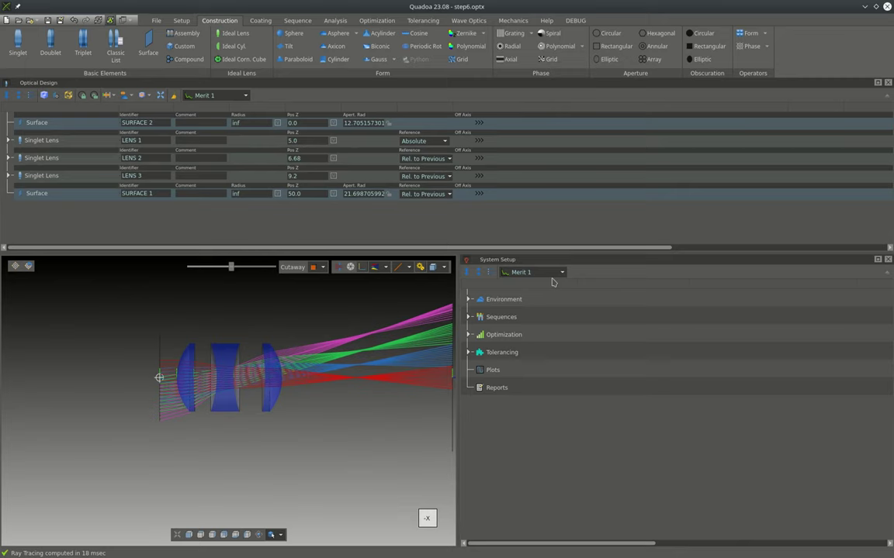
click(378, 20)
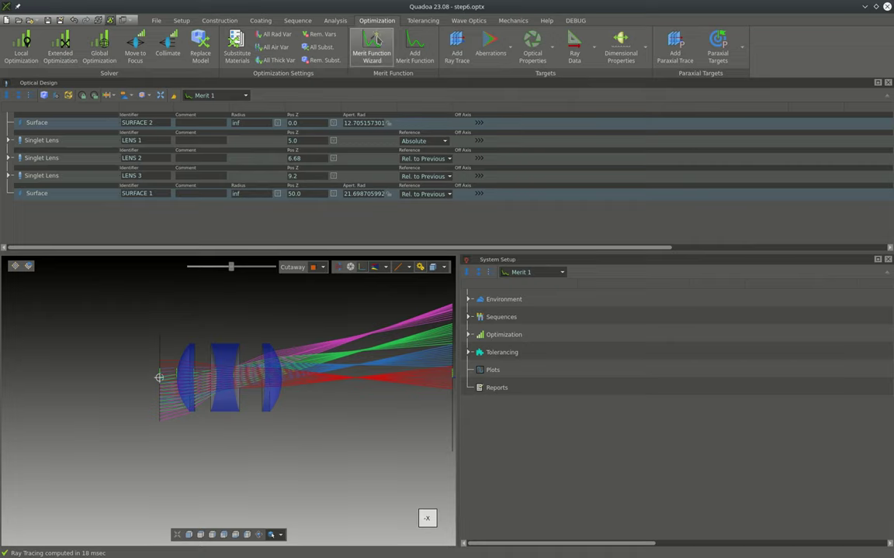
Step: Add a Spot Radius merit function with the Merit Function Wizard, copying variable states
click(374, 42)
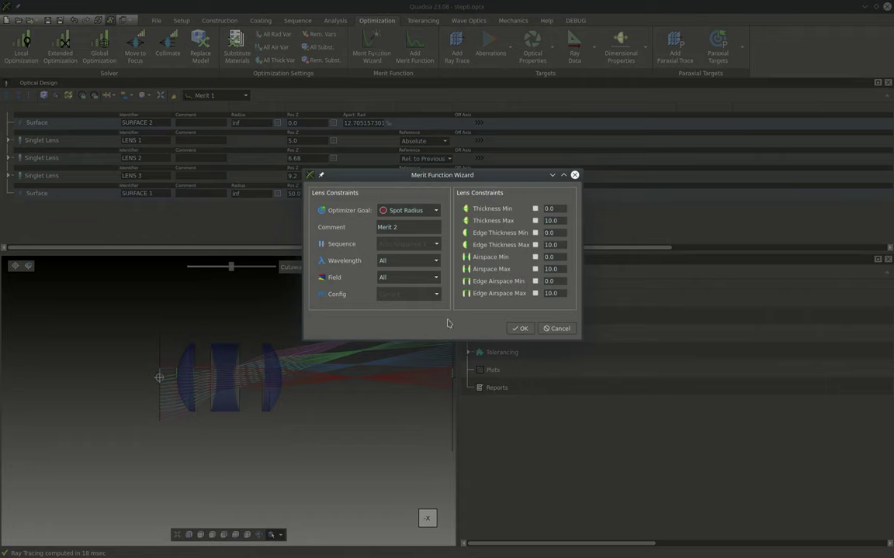
click(429, 210)
click(421, 212)
click(521, 328)
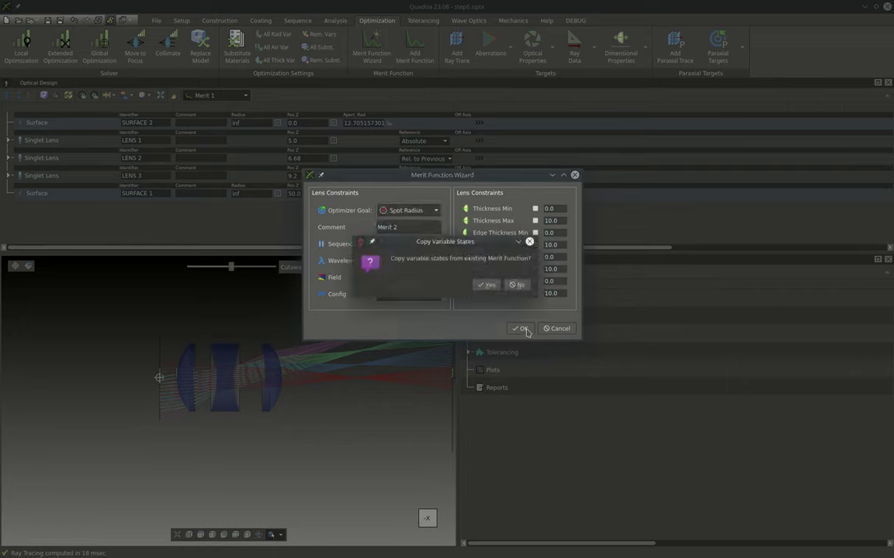
click(486, 284)
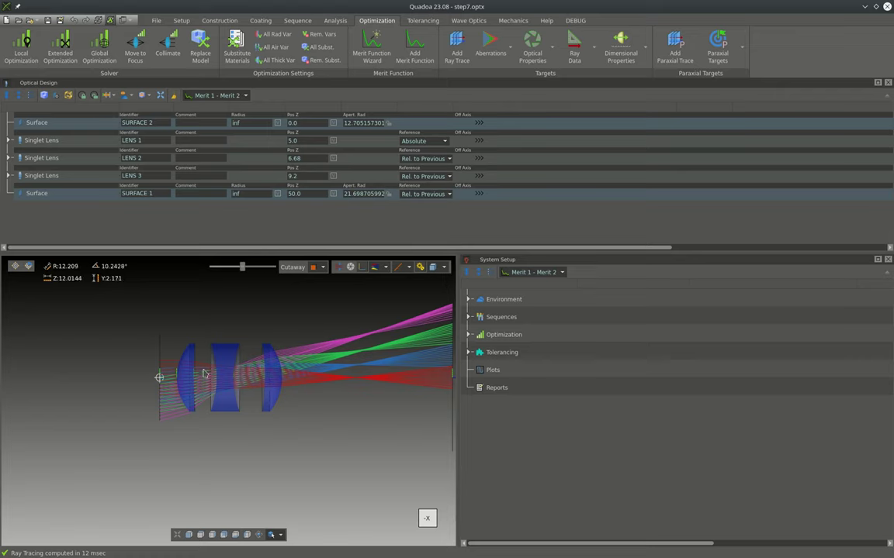
click(9, 140)
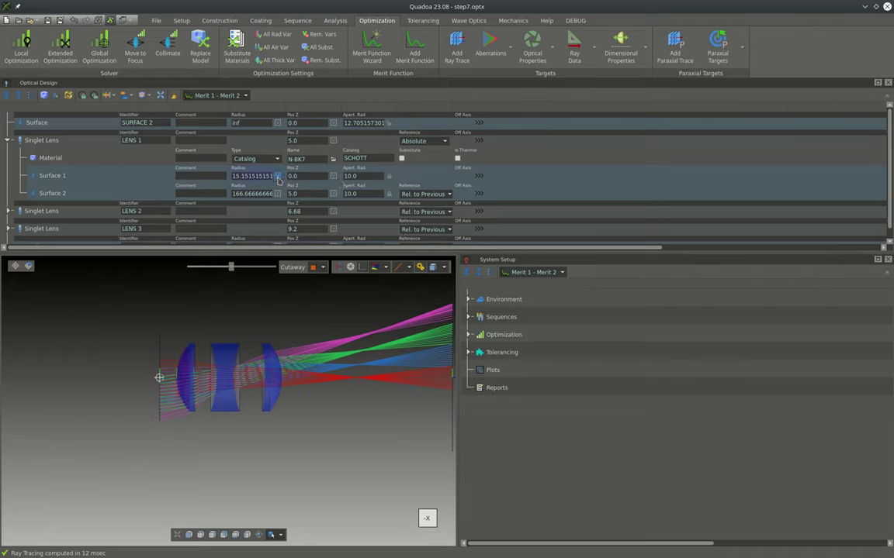
Step: Mark all lens surface radii as variables, then angle and widen the 3-D layout
click(276, 34)
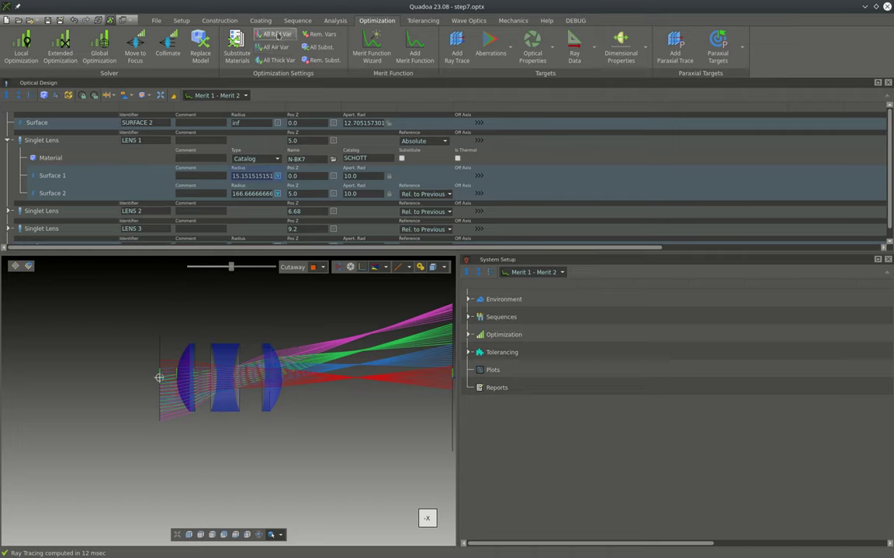
click(7, 140)
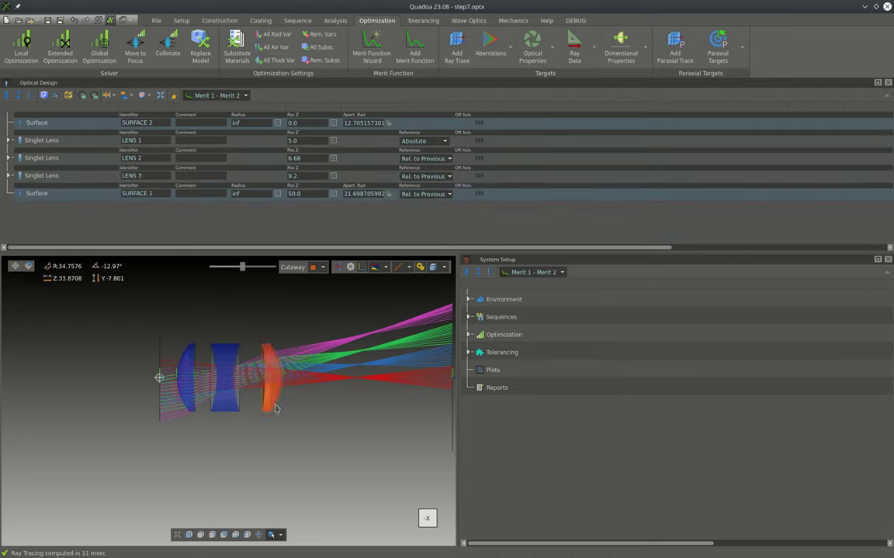
scroll(193, 417, up, 6)
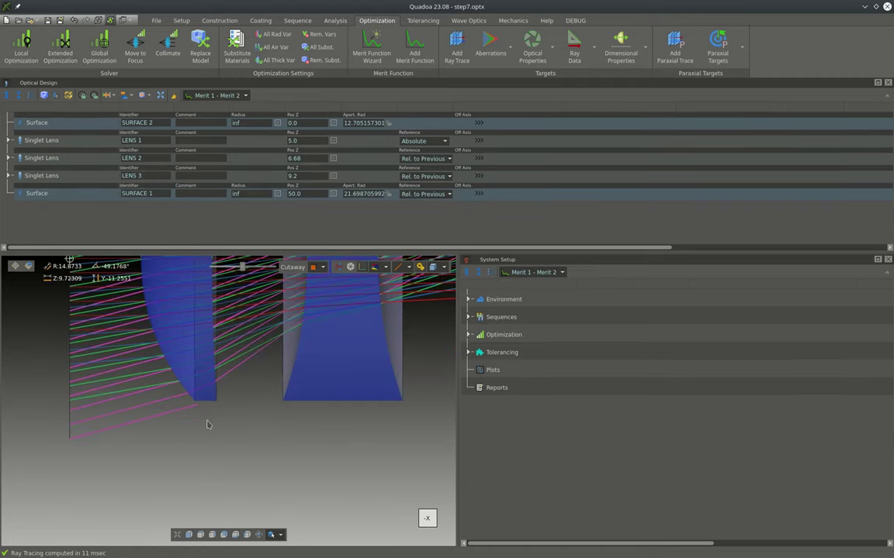
scroll(207, 426, down, 5)
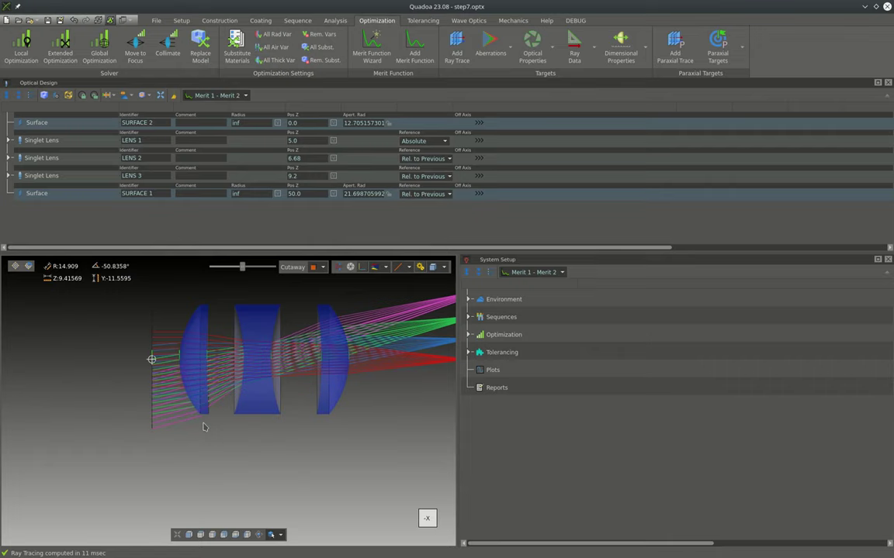
click(94, 97)
drag(143, 295, 146, 423)
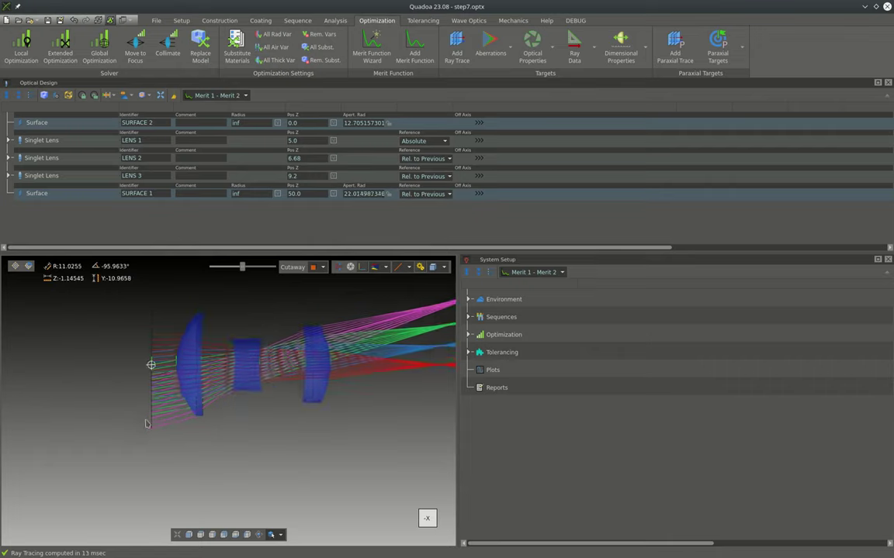
drag(459, 310, 686, 326)
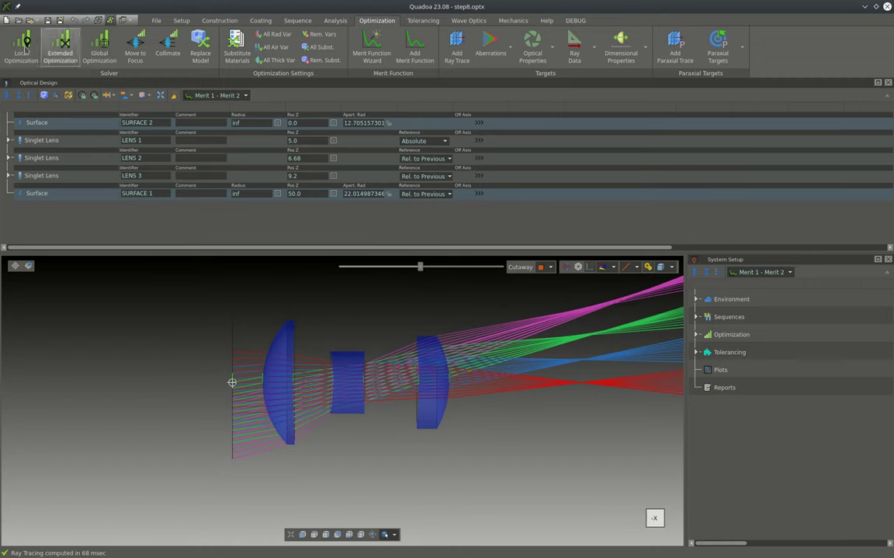
Step: Run a local optimisation, cutting the merit from 6.75708 to 0.00118069, and zoom to fit
click(22, 47)
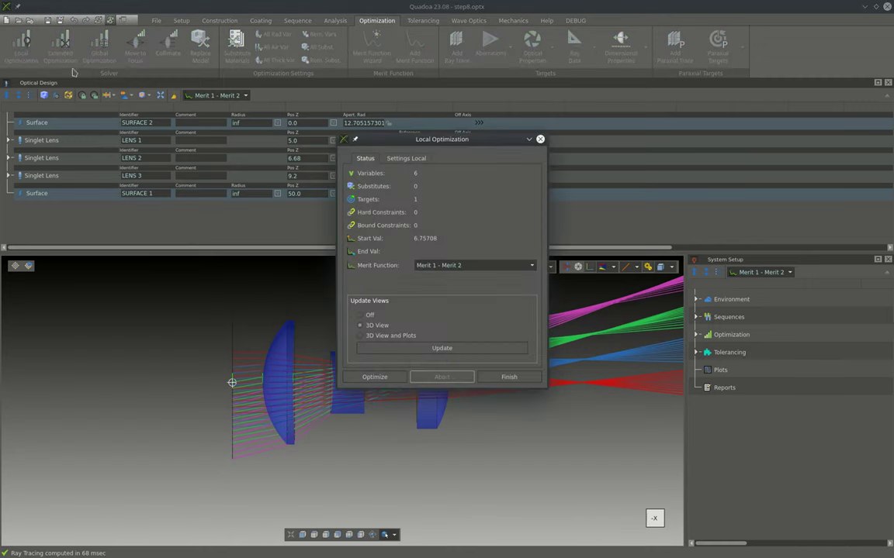
click(375, 377)
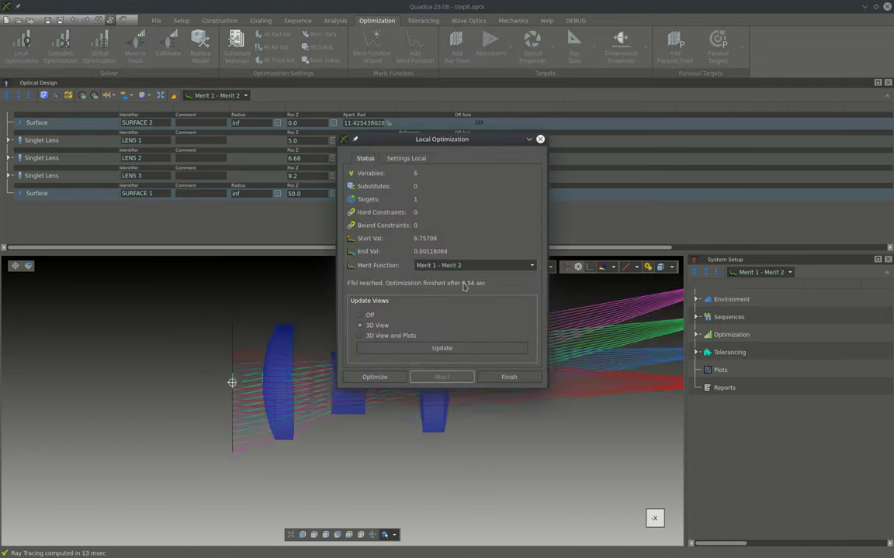
click(503, 377)
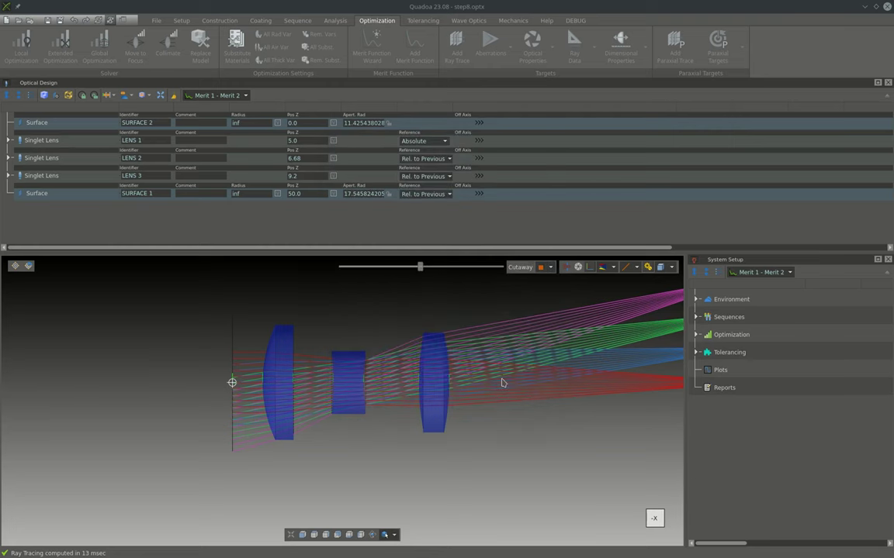
scroll(474, 410, down, 2)
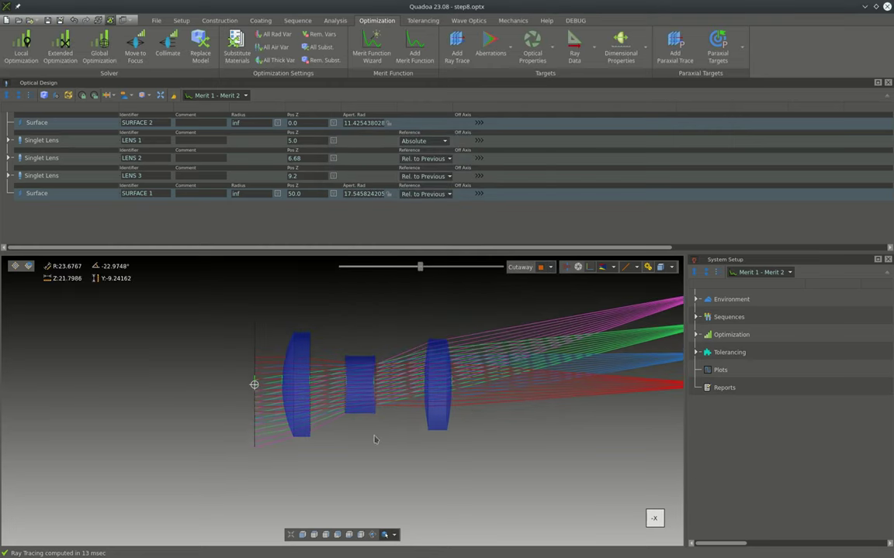
scroll(374, 439, down, 2)
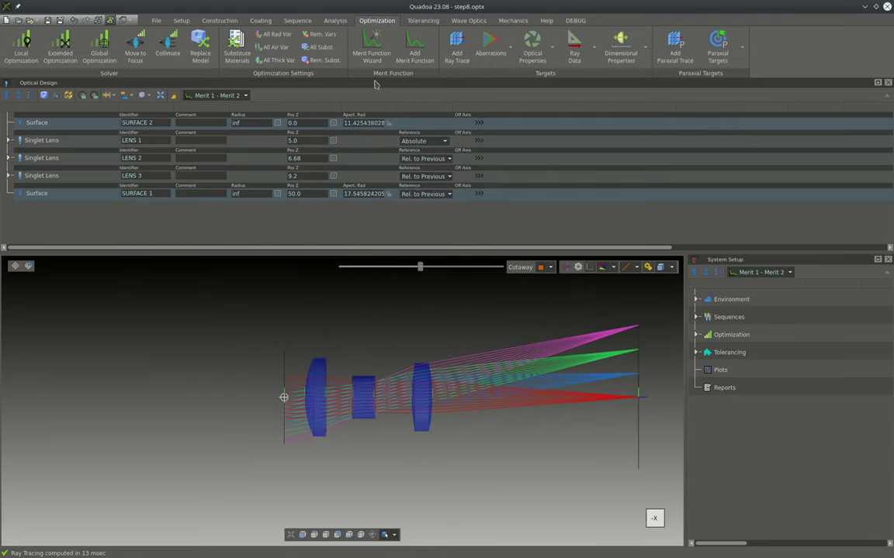
Step: Open a spot diagram of the optimized triplet and dock it into the main window
click(345, 25)
click(20, 43)
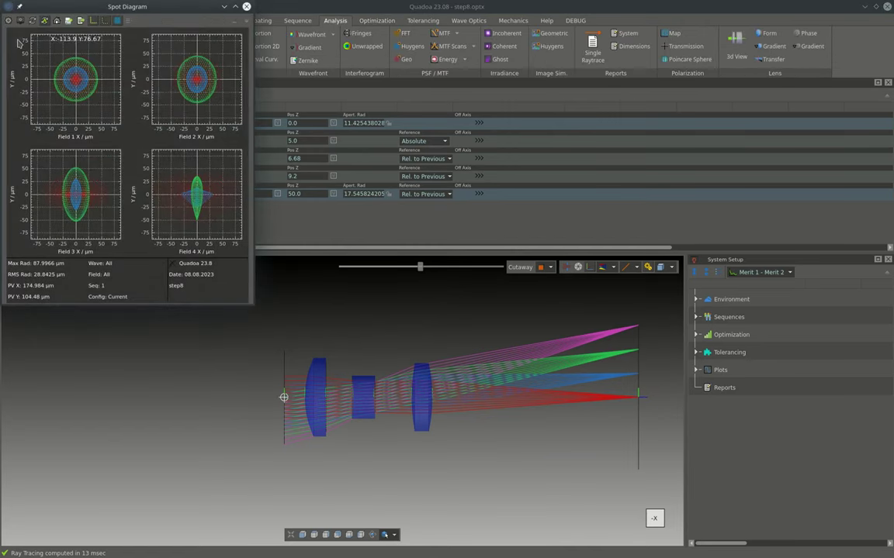
double_click(219, 7)
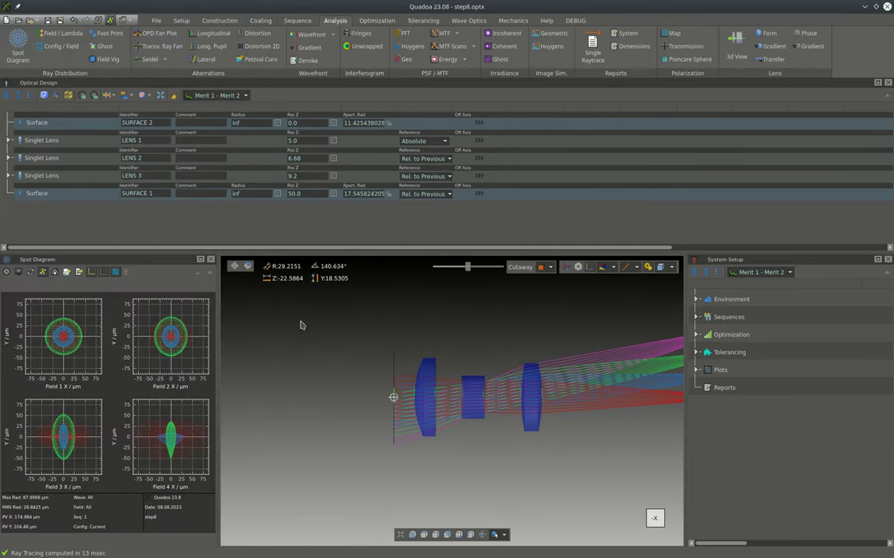
scroll(262, 405, down, 2)
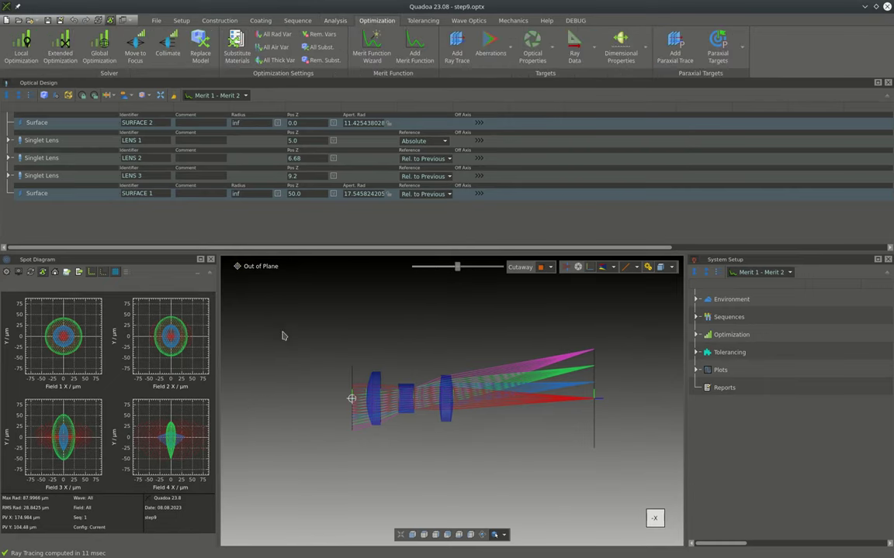
scroll(357, 399, up, 3)
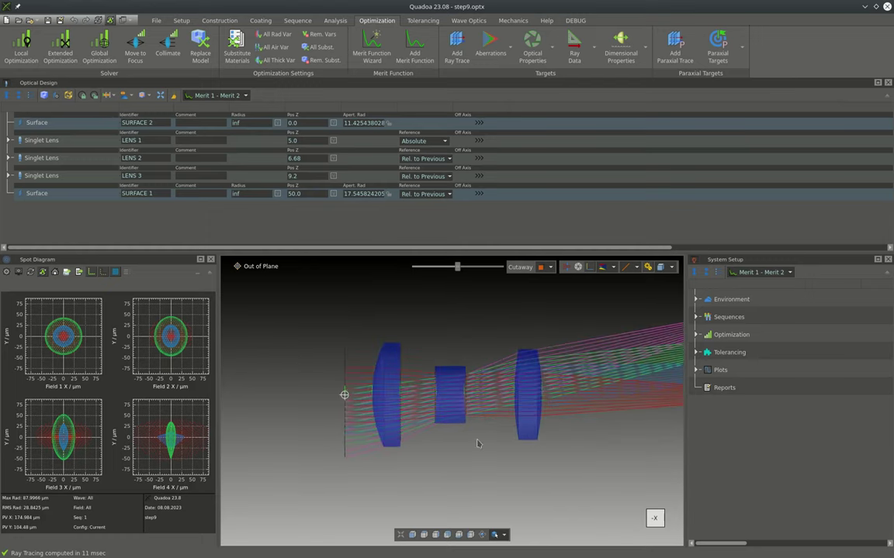
scroll(477, 444, up, 2)
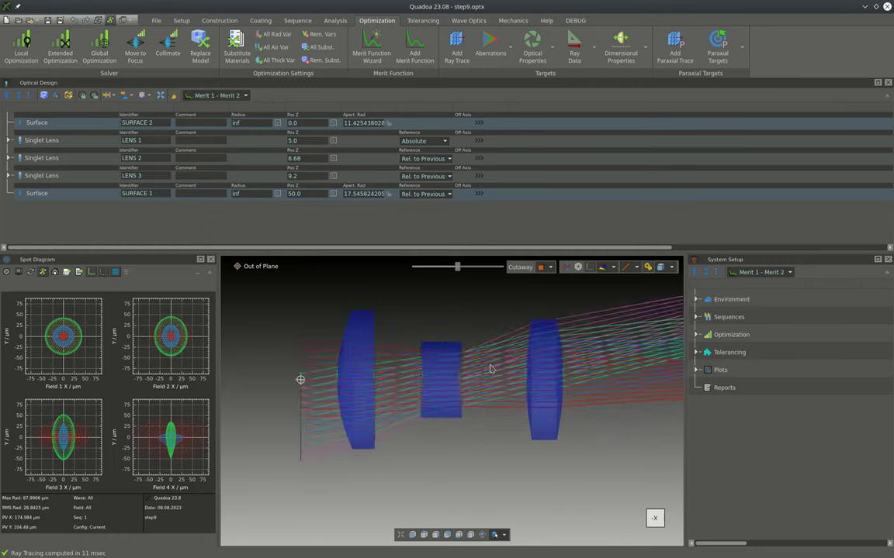
Step: Drag lens rear surfaces in the 3D view to thin lenses 3, 2 and 1 to 3.46, 2.2 and 3.04
click(505, 535)
click(516, 548)
click(561, 385)
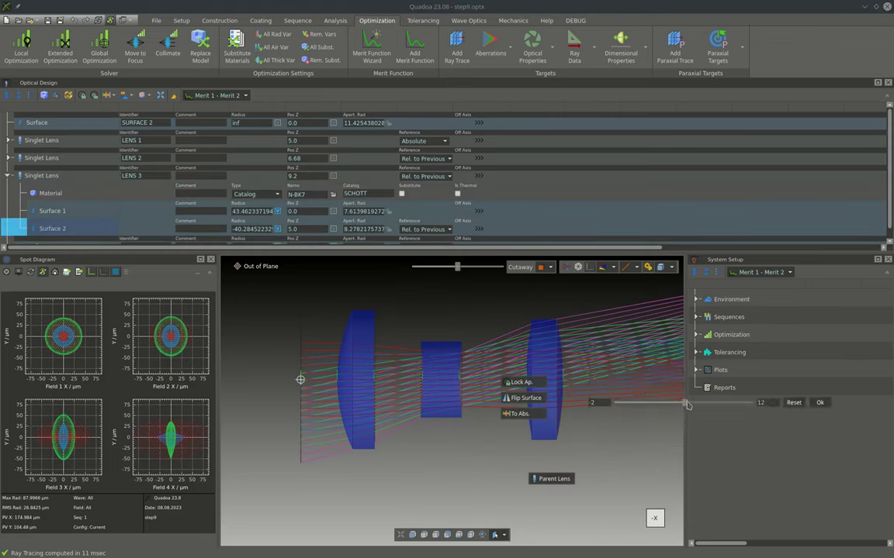
drag(685, 404, 665, 395)
click(458, 371)
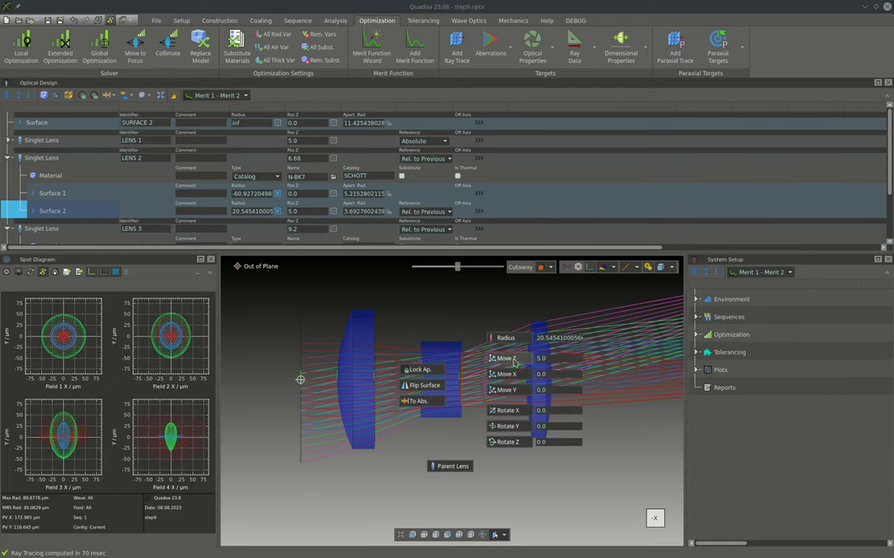
drag(583, 394, 480, 376)
click(373, 355)
Step: Run Local Optimization on the thinned lenses, giving an RMS spot radius of 30.0397 µm
click(21, 46)
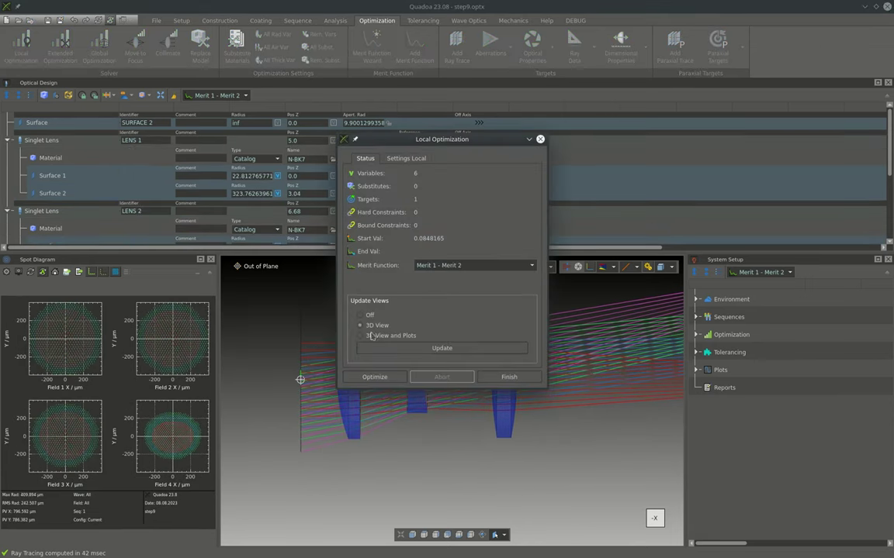
click(391, 376)
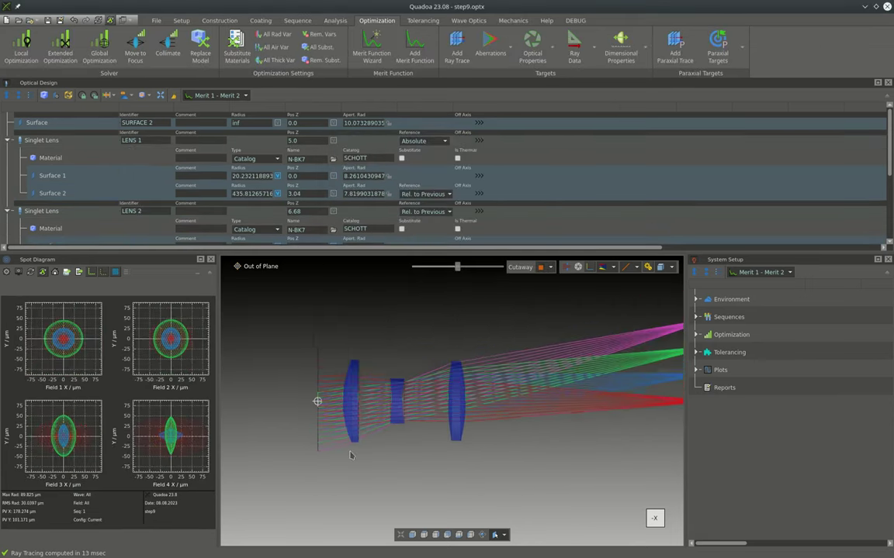
scroll(349, 455, down, 1)
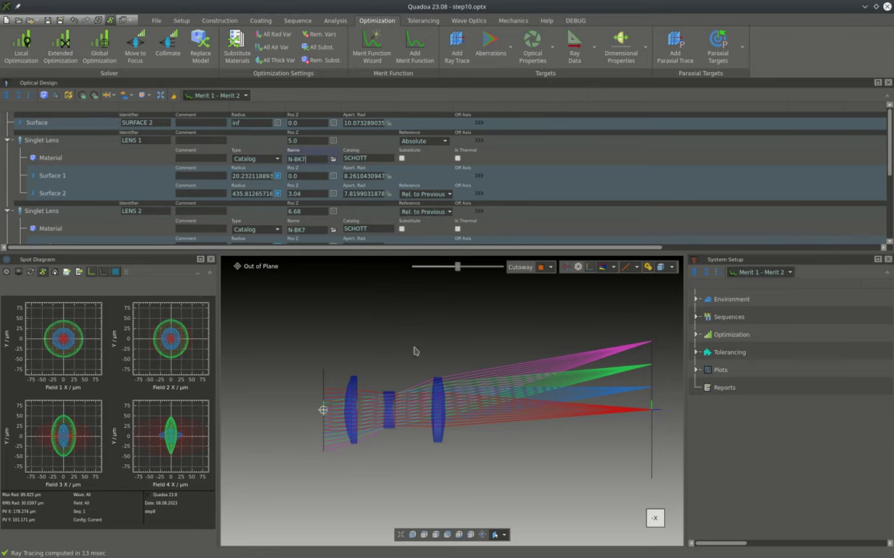
Step: Tick Substitute on the lens glass materials so they can be swapped
click(402, 159)
click(401, 229)
scroll(415, 226, down, 1)
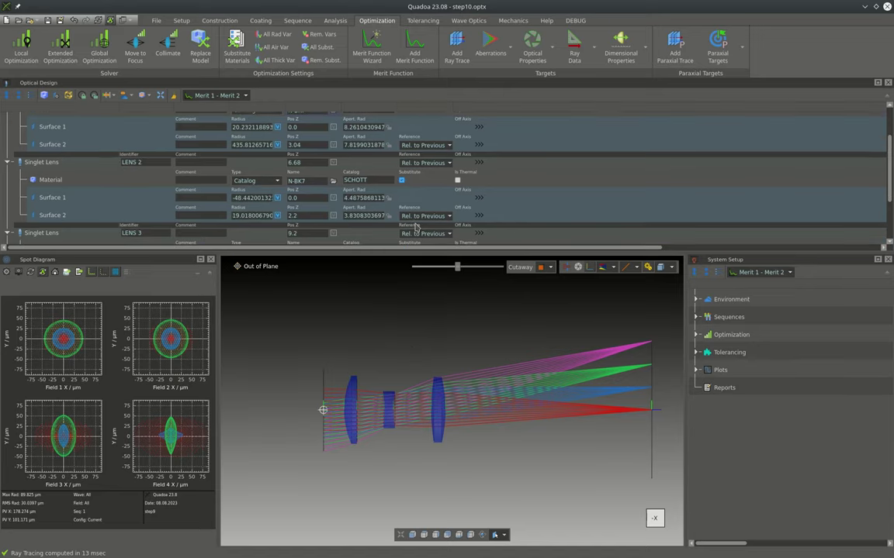
scroll(423, 217, down, 1)
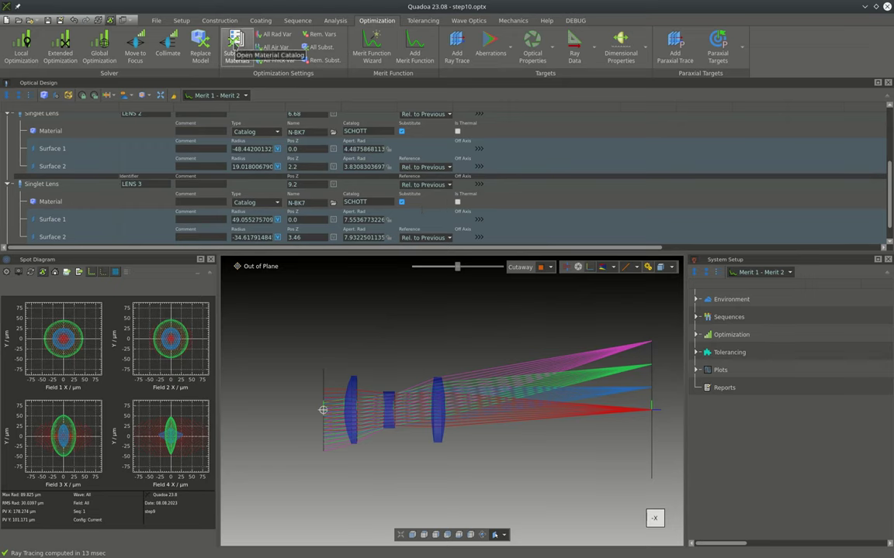
Step: Select the SCHOTT catalog as the substitute glass candidates and confirm
click(234, 47)
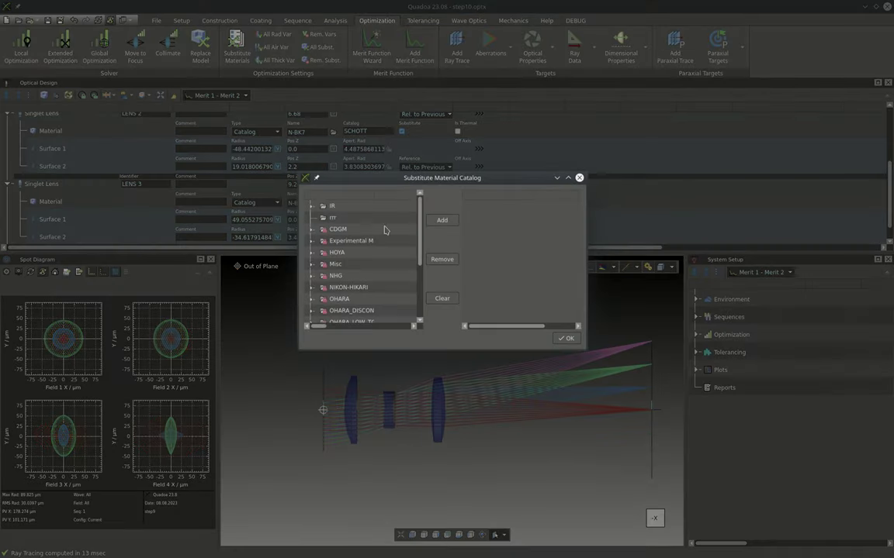
scroll(384, 230, down, 1)
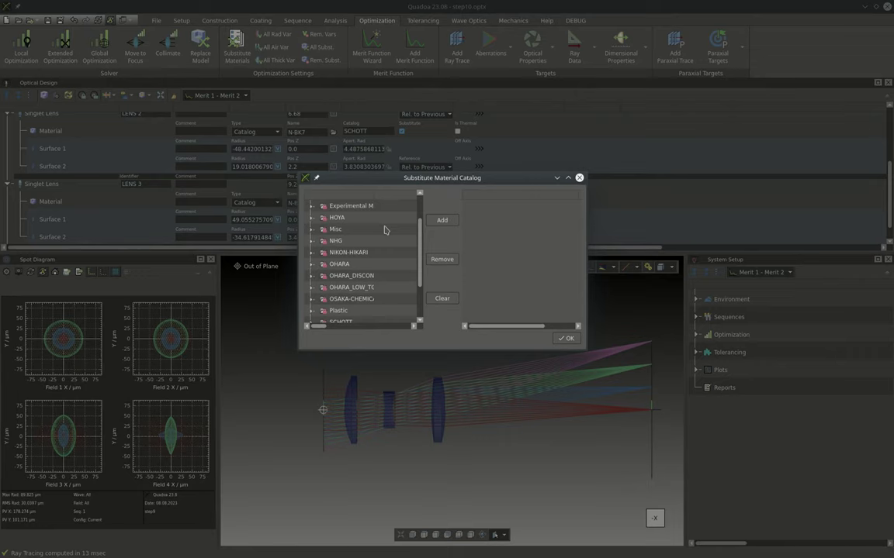
scroll(347, 288, down, 1)
click(342, 288)
scroll(496, 225, down, 5)
scroll(513, 230, down, 1)
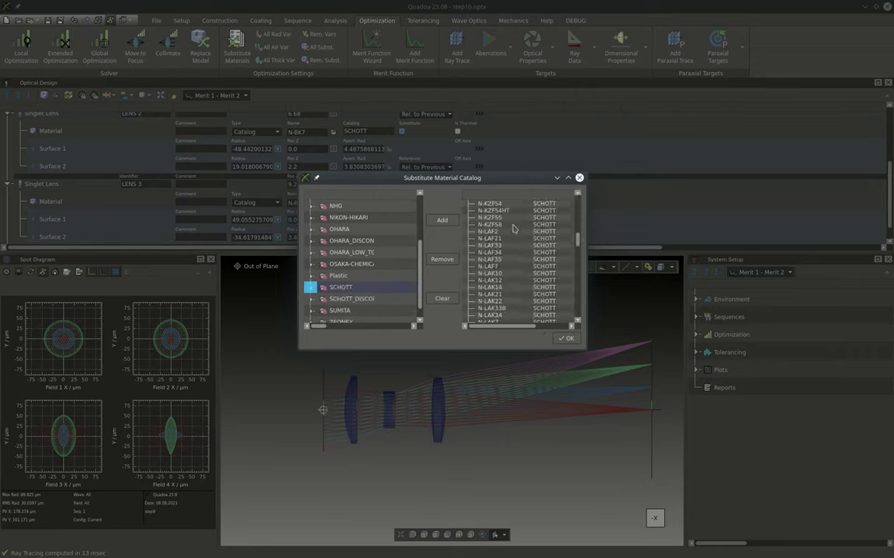
click(569, 339)
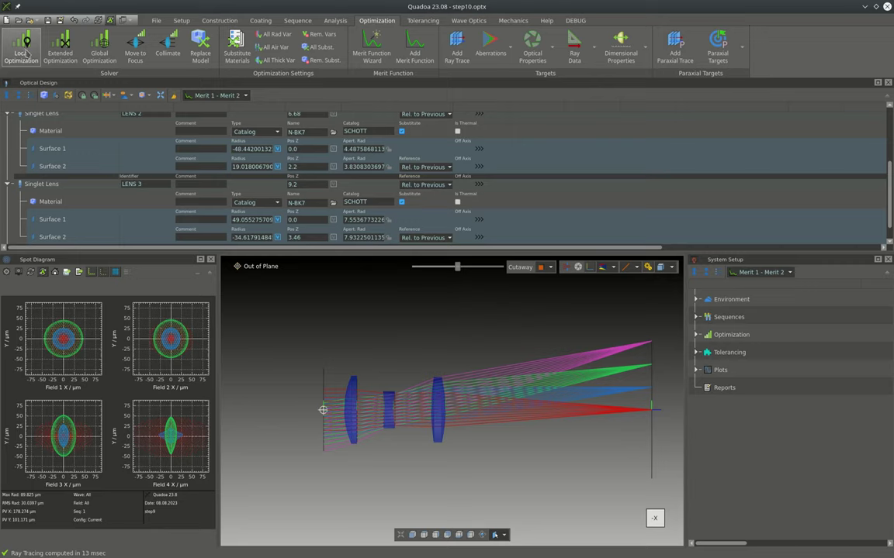
Step: Run extended optimization, swapping lens 2 to N-SF1 and lens 3 to N-LAF33 (RMS 5.98609 µm)
click(61, 45)
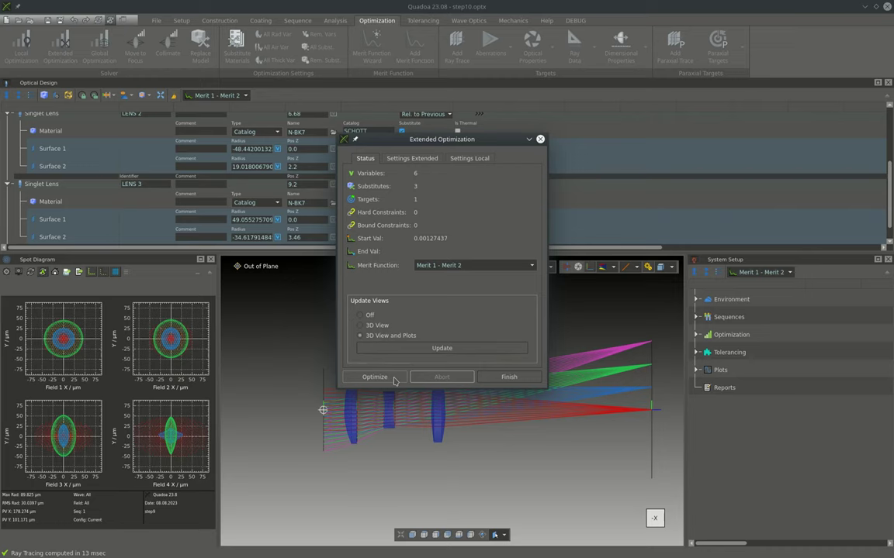
click(375, 377)
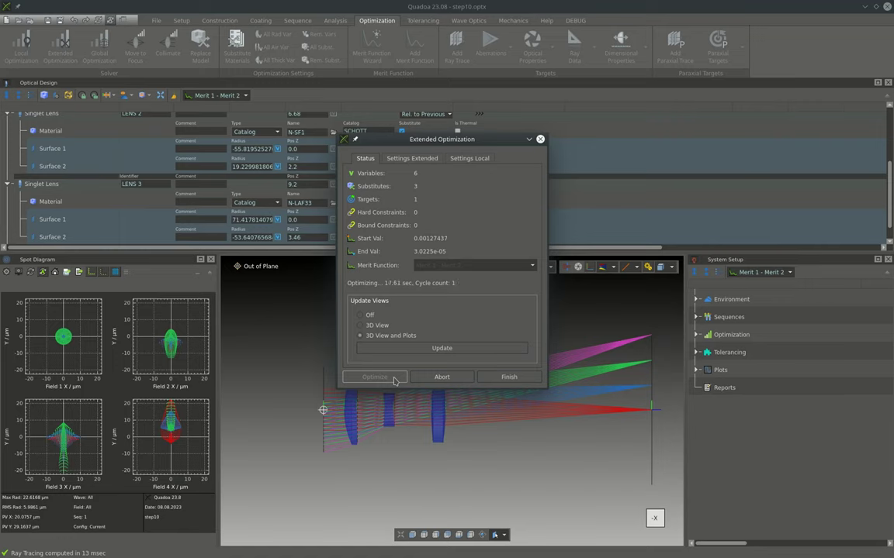
click(508, 378)
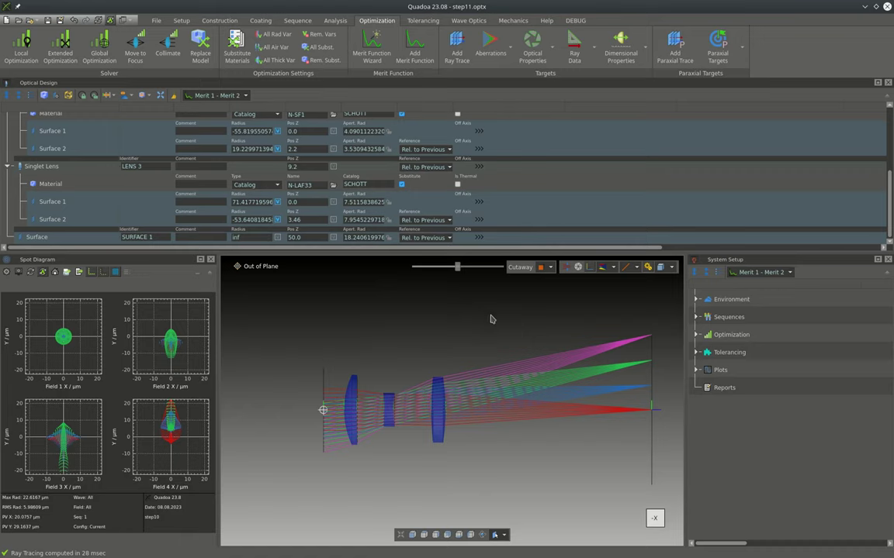
Step: Open an FFT MTF plot and move its window to mid-screen
click(335, 20)
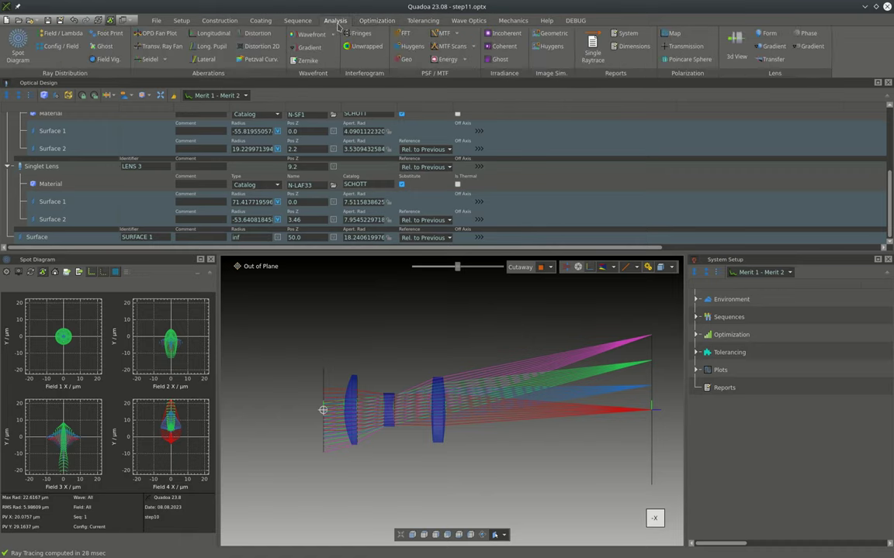
click(456, 33)
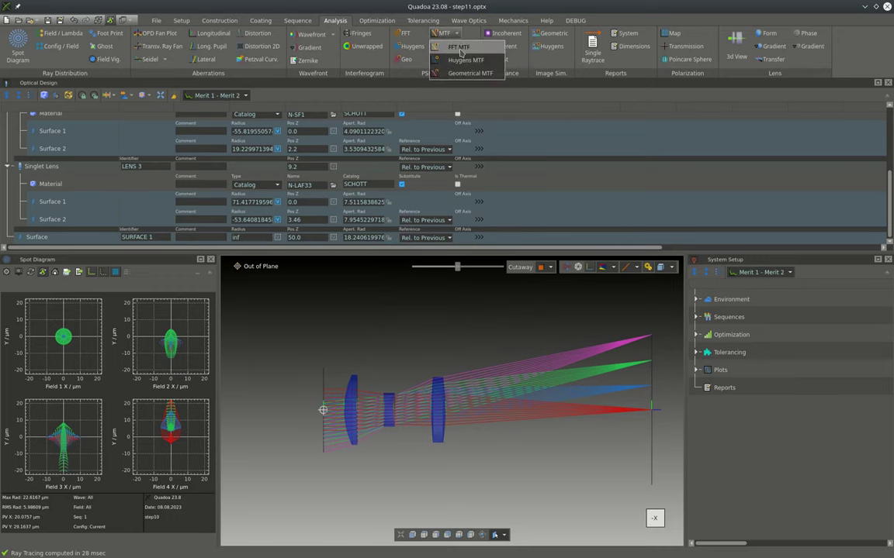
click(460, 48)
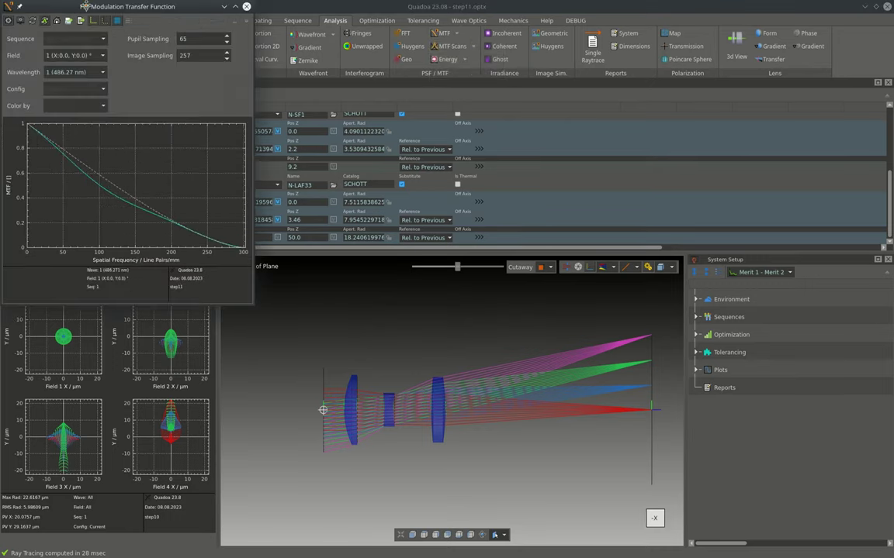
drag(77, 6, 349, 64)
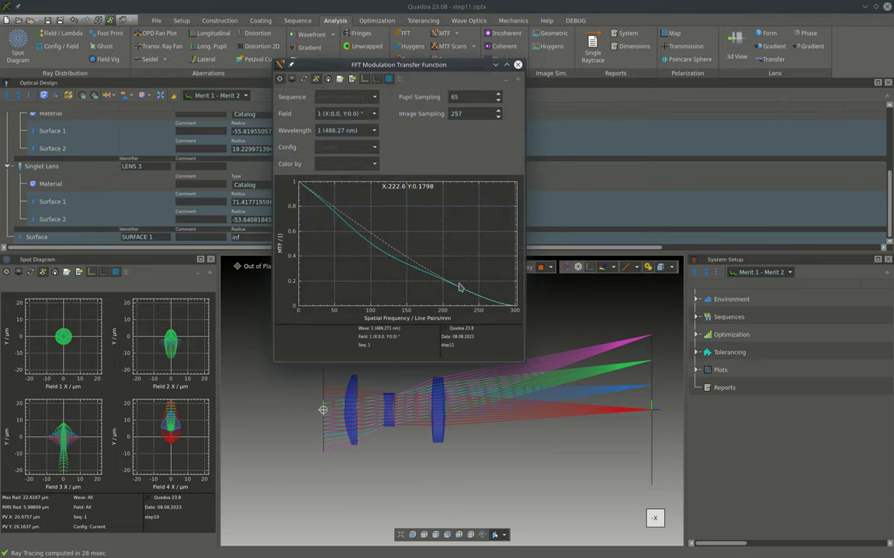
Step: Set the MTF Field to All and hide the settings panel
click(339, 114)
click(350, 134)
click(341, 114)
click(326, 104)
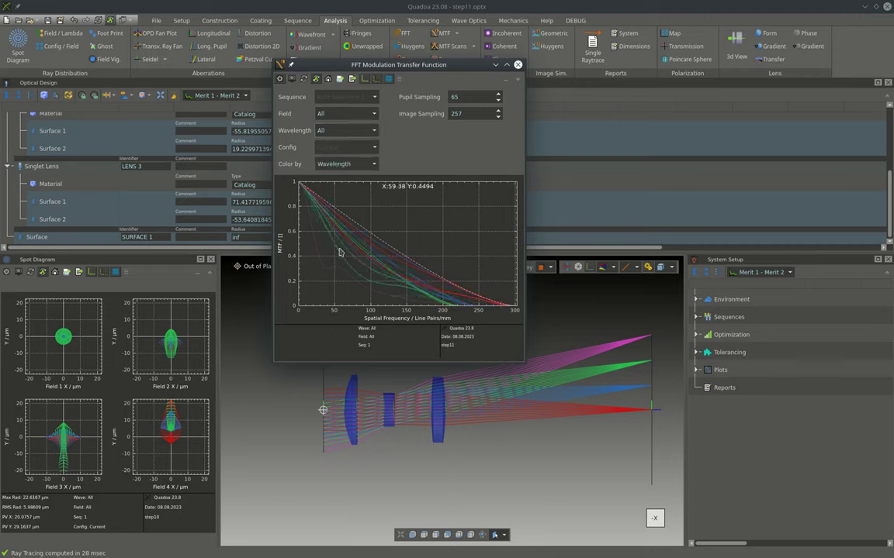
click(280, 80)
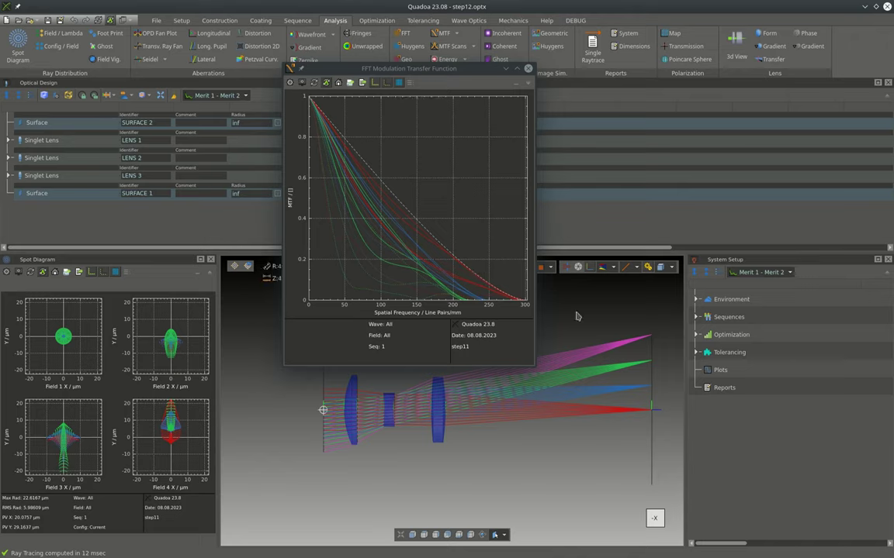
Step: Simulate the cat test image through the triplet in a maximized Geometric Image Analysis
click(550, 48)
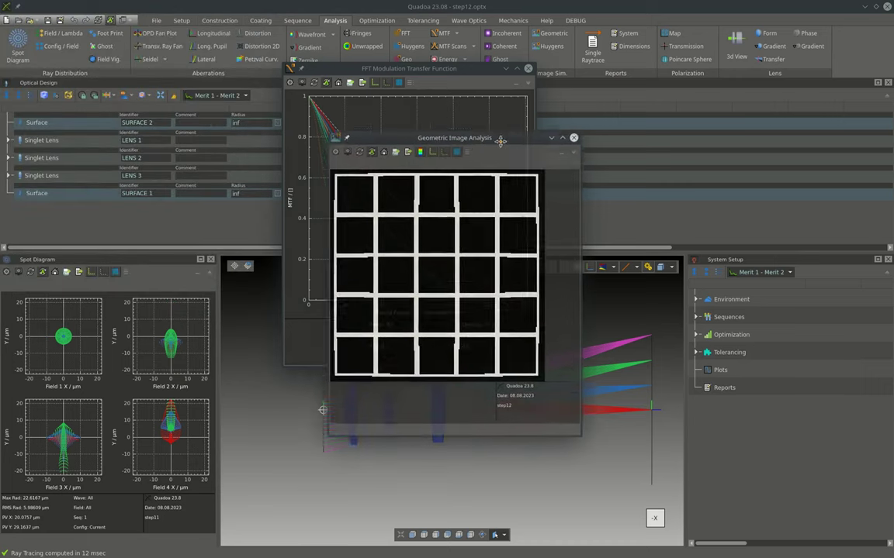
click(346, 160)
click(415, 212)
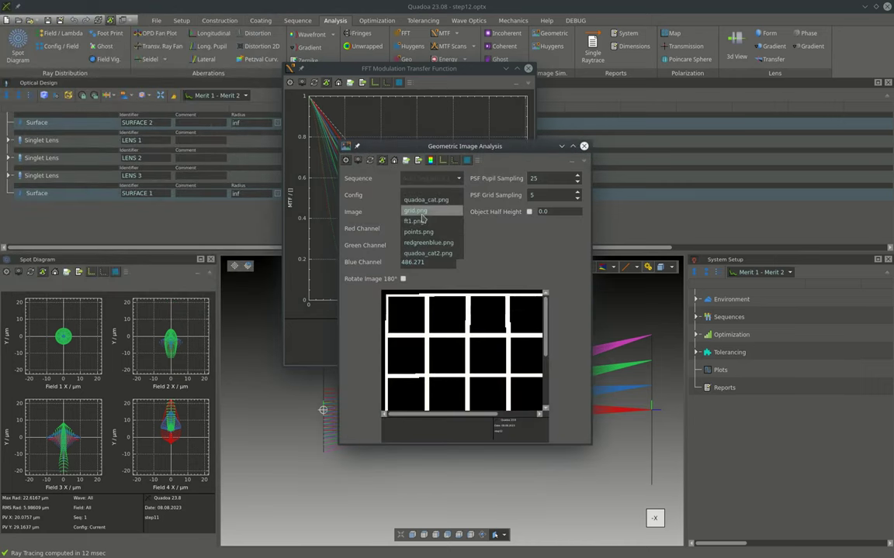
click(415, 211)
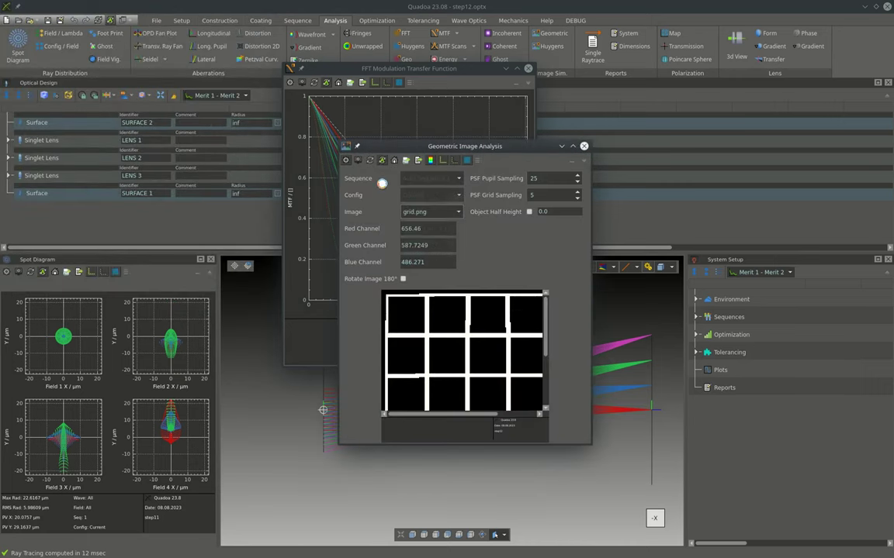
click(348, 160)
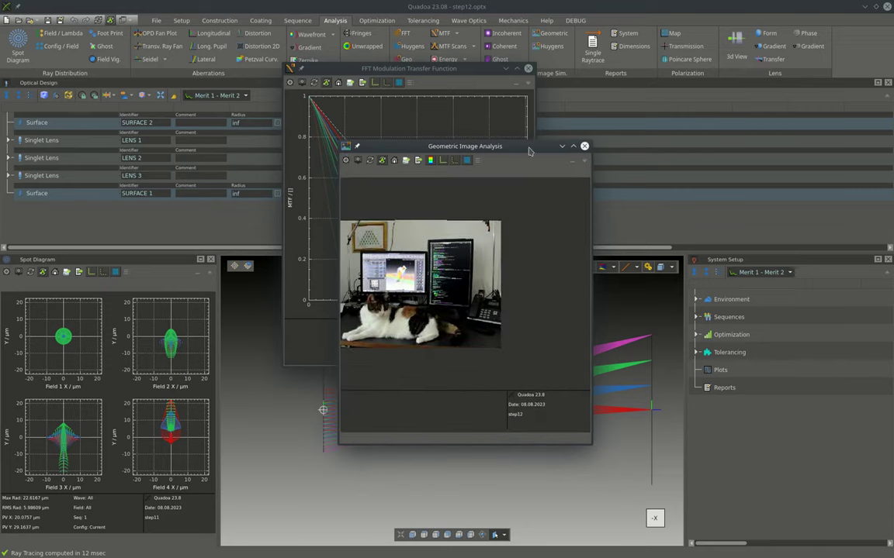
double_click(477, 145)
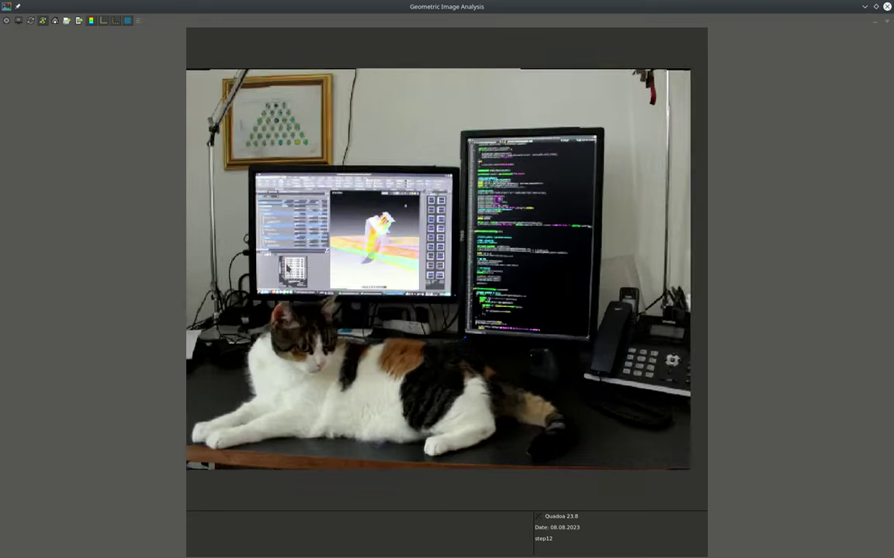